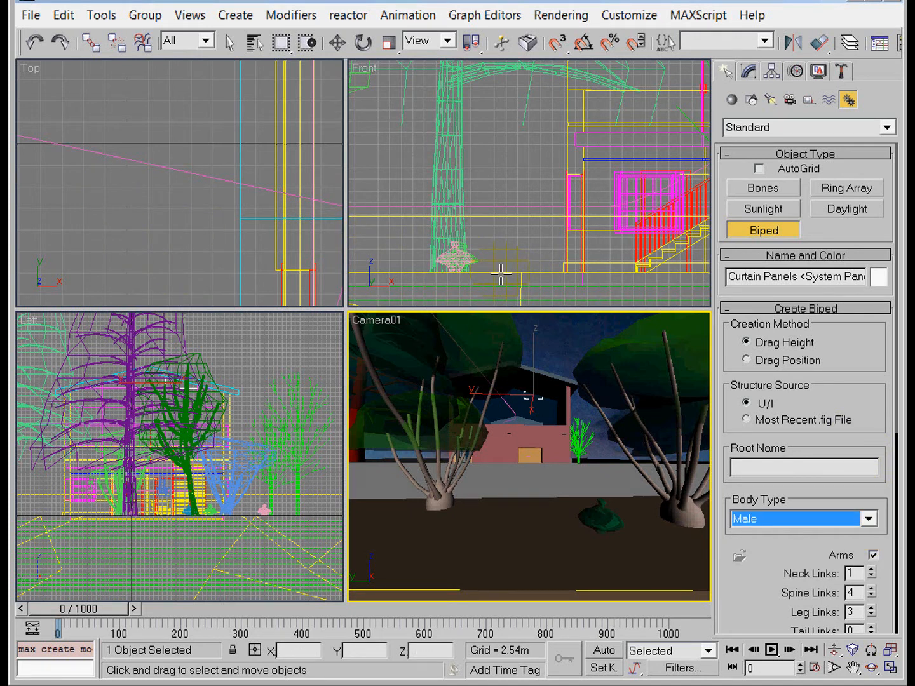
# Create a male biped standing on the ground between the tree trunk and the house, and end biped creation
pyautogui.moveTo(500, 274); pyautogui.dragTo(529, 193)
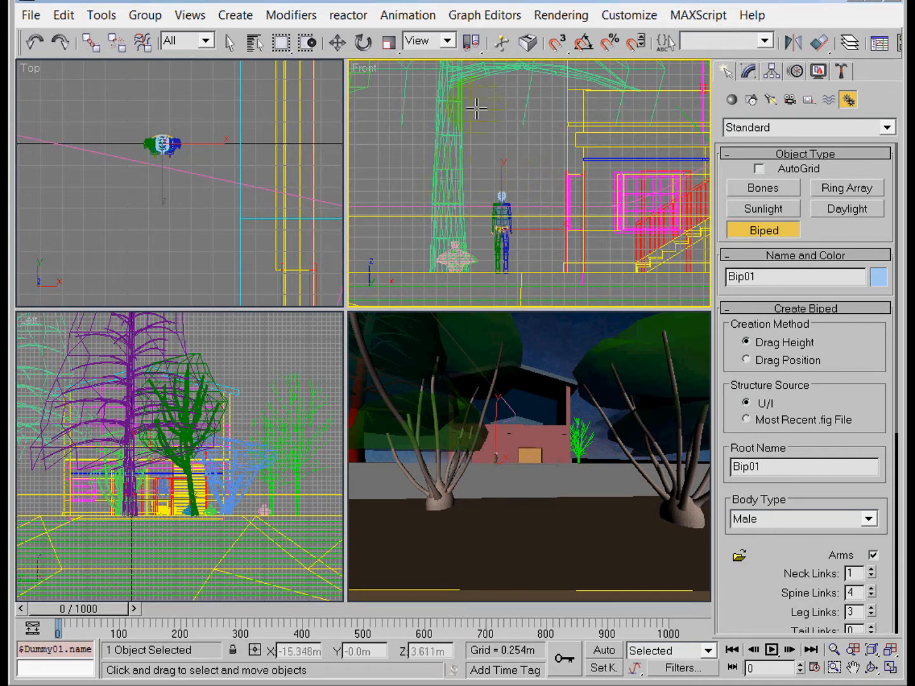
pyautogui.moveTo(202, 96); pyautogui.dragTo(239, 104)
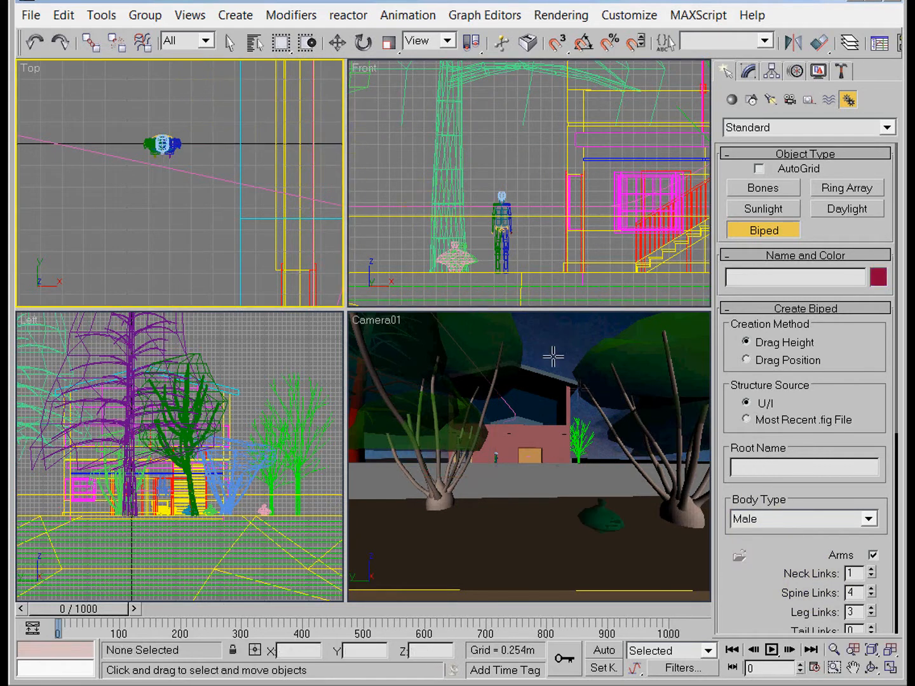
pyautogui.click(893, 669)
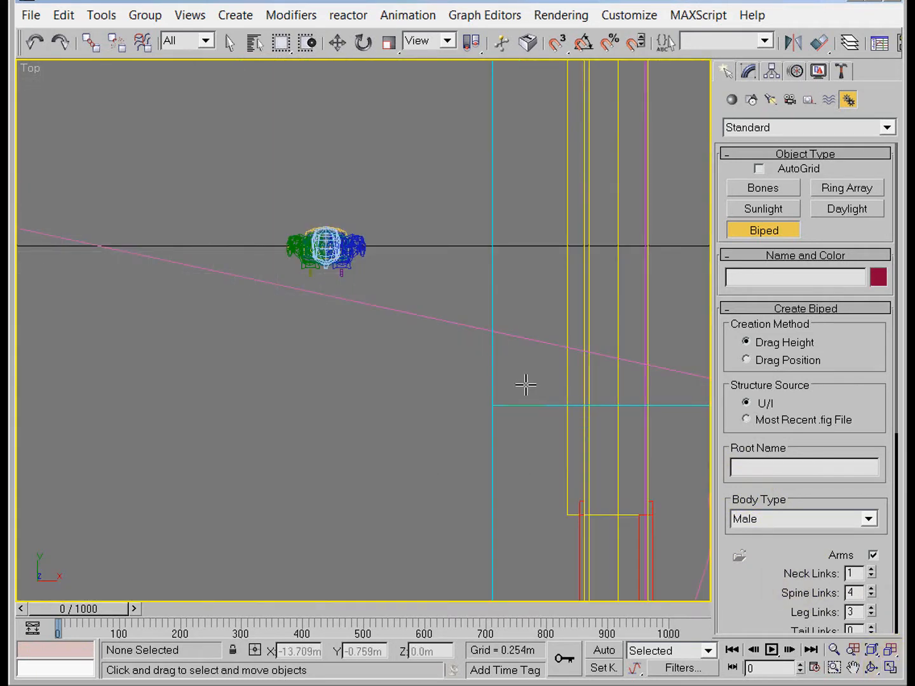
pyautogui.click(230, 43)
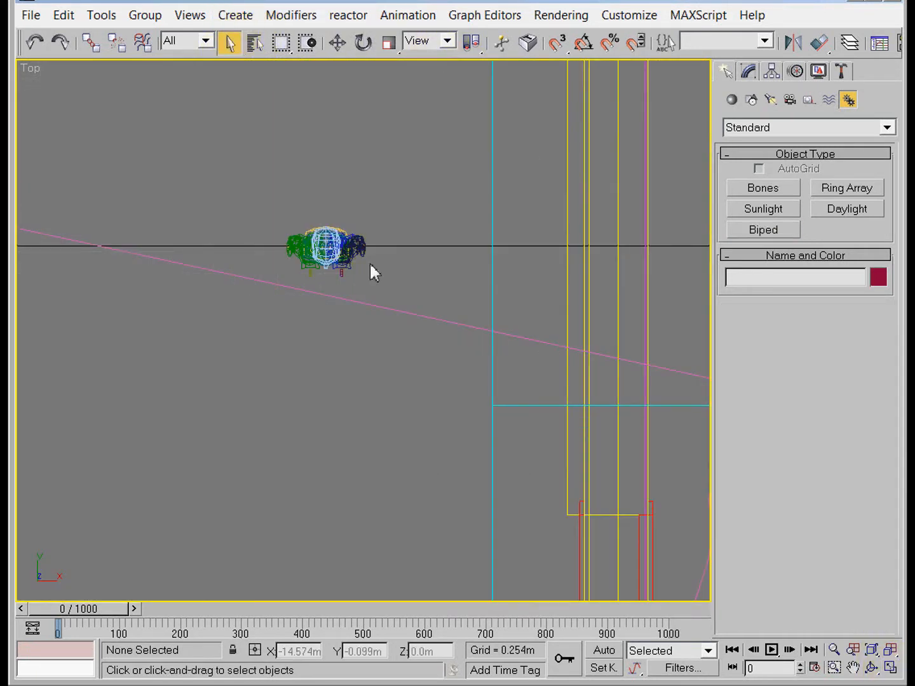
# Select the biped and create 20 alternating walk footsteps starting with the left foot, with a parametric stride length of 0.75
pyautogui.scroll(-10, 373, 272)
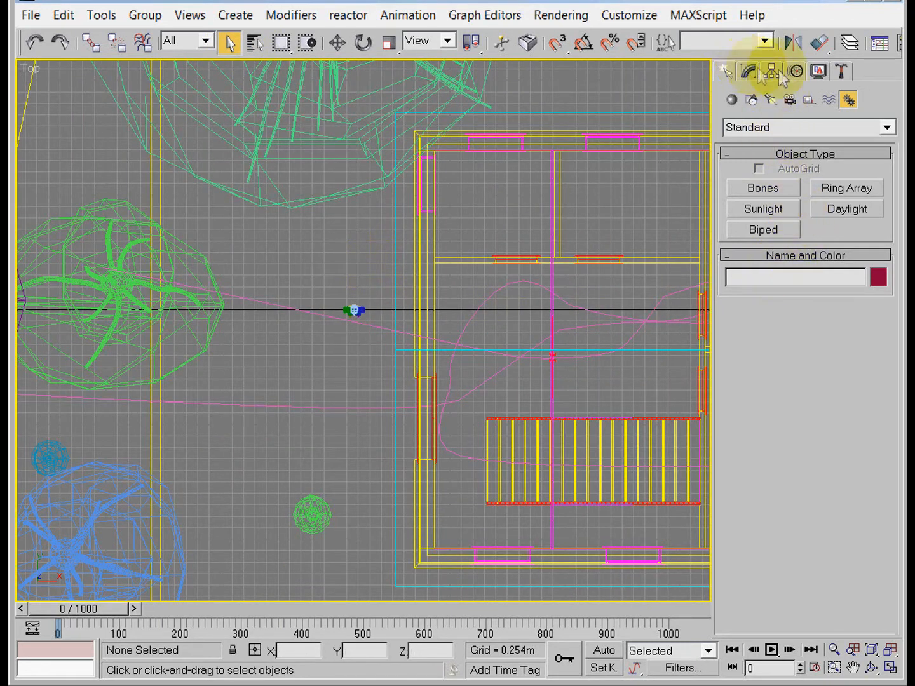
pyautogui.click(796, 71)
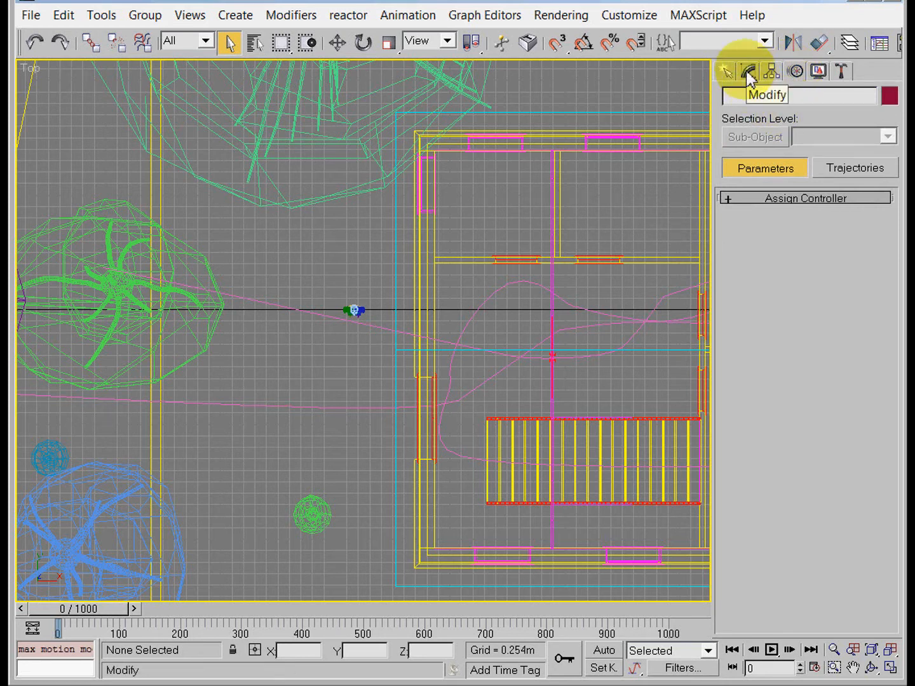
pyautogui.click(361, 310)
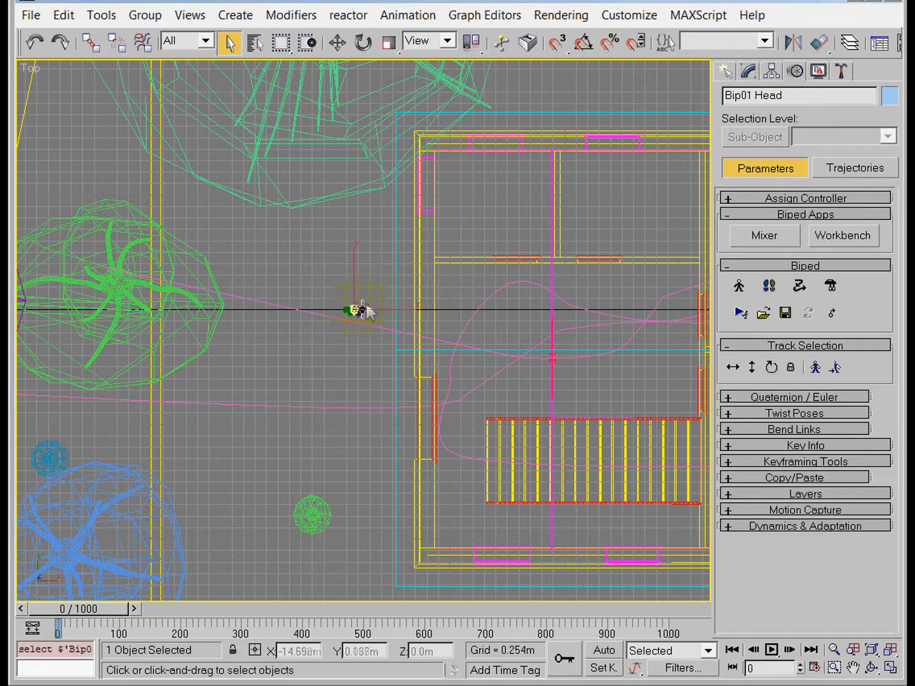
pyautogui.click(768, 287)
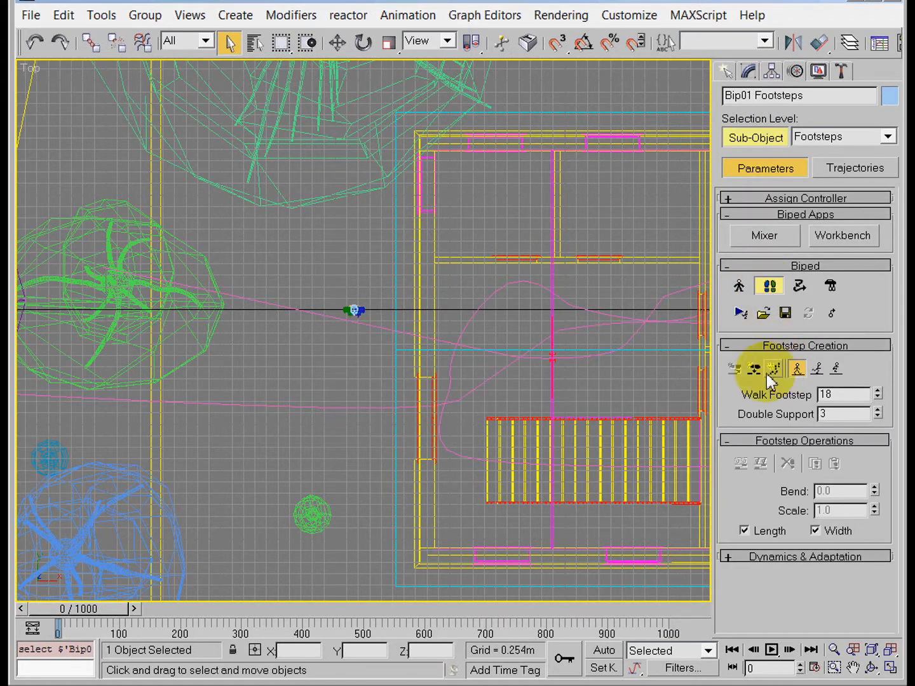
pyautogui.click(791, 373)
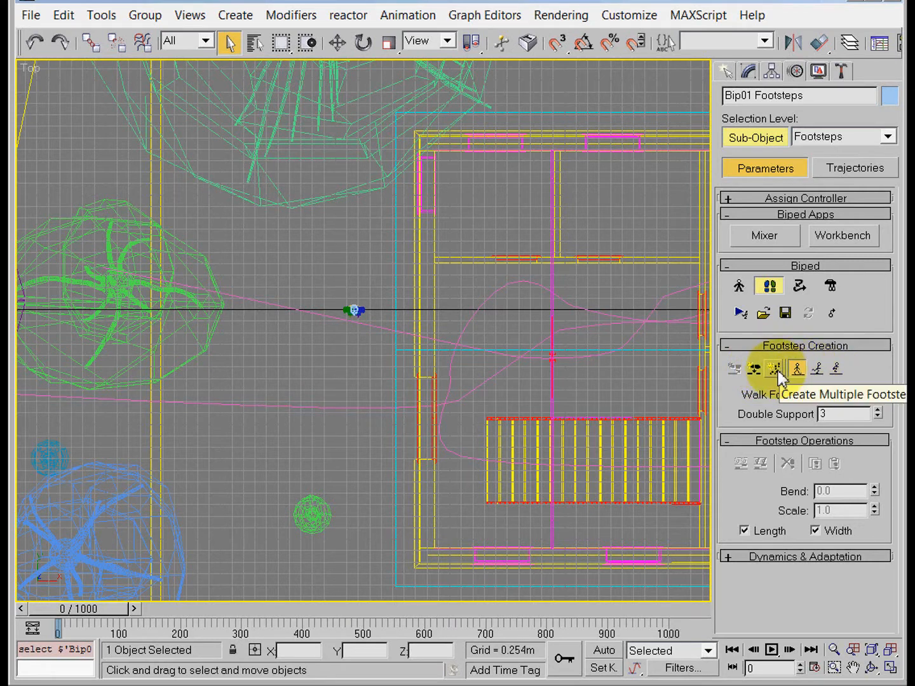
pyautogui.click(774, 370)
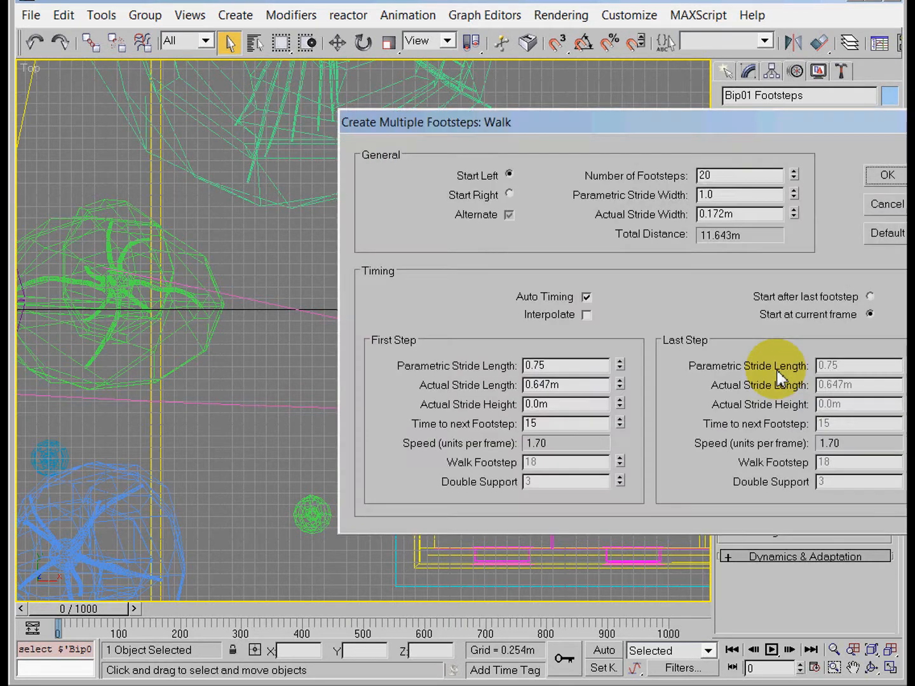
pyautogui.click(889, 177)
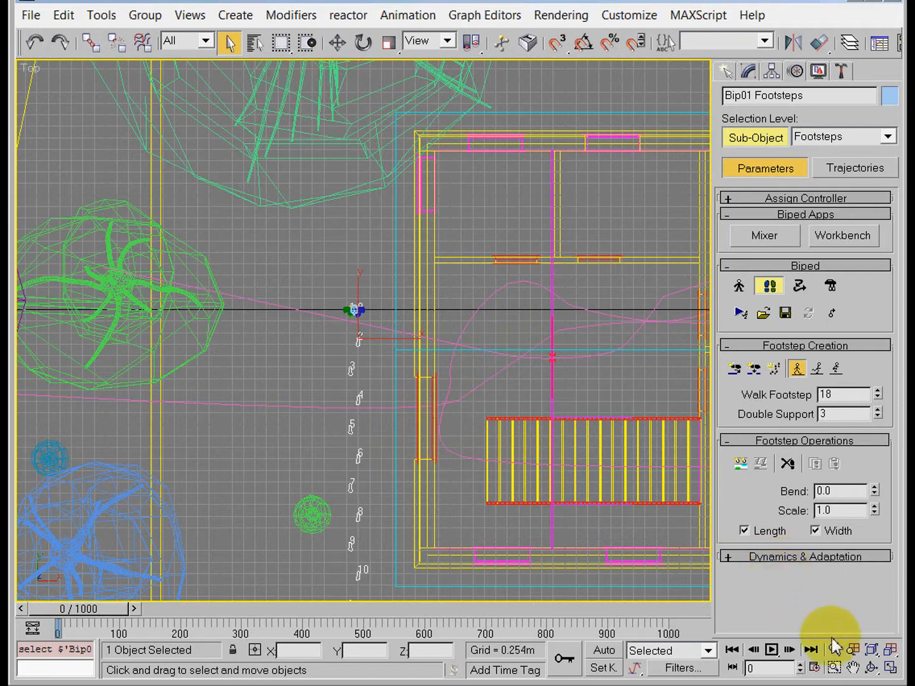
# Select footsteps 5 to 19 in the top view and rotate them toward the house
pyautogui.click(853, 668)
pyautogui.moveTo(534, 455); pyautogui.dragTo(460, 202)
pyautogui.scroll(-4, 451, 254)
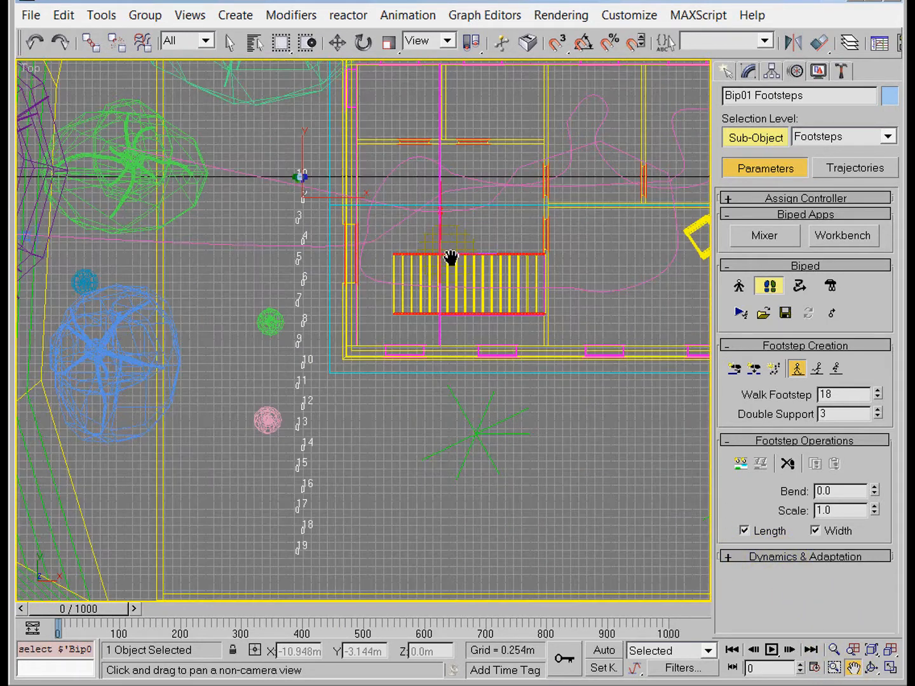
pyautogui.click(230, 42)
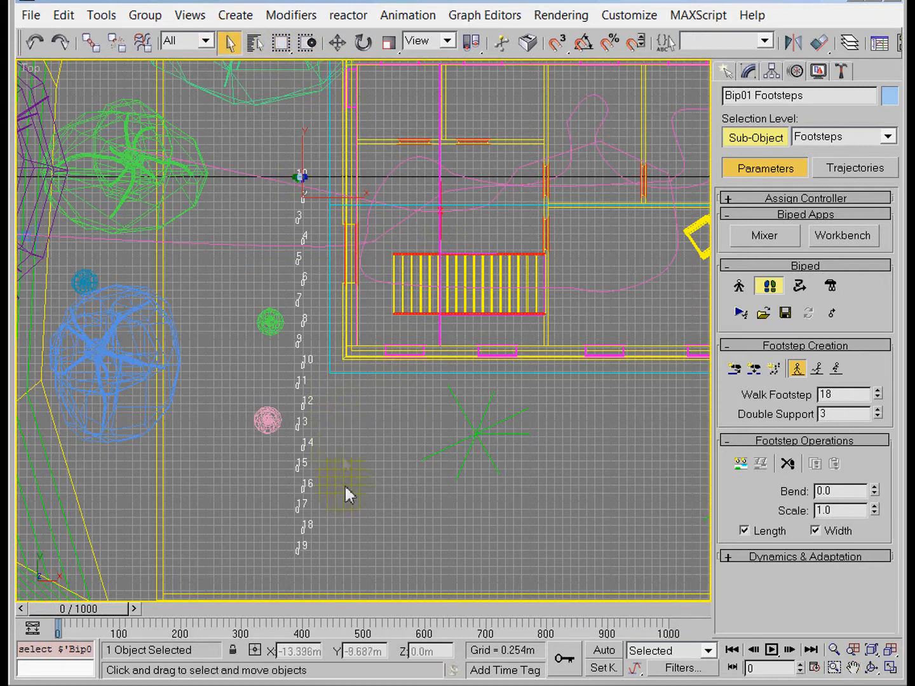
pyautogui.moveTo(320, 561); pyautogui.dragTo(267, 345)
pyautogui.moveTo(290, 272)
pyautogui.mouseDown()
pyautogui.moveTo(290, 254)
pyautogui.moveTo(290, 271)
pyautogui.mouseUp()
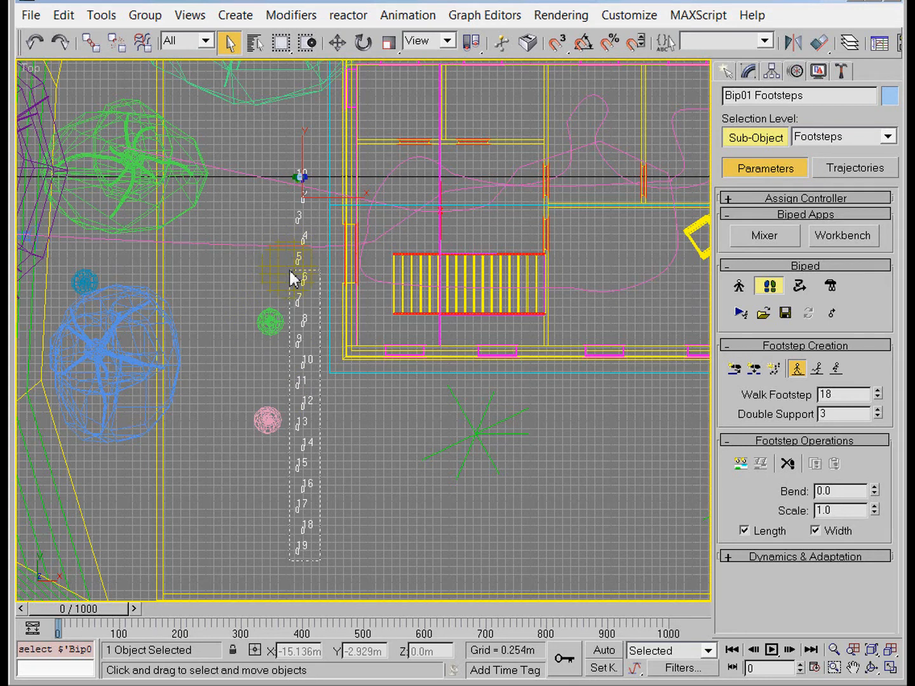
pyautogui.moveTo(289, 278); pyautogui.dragTo(289, 251)
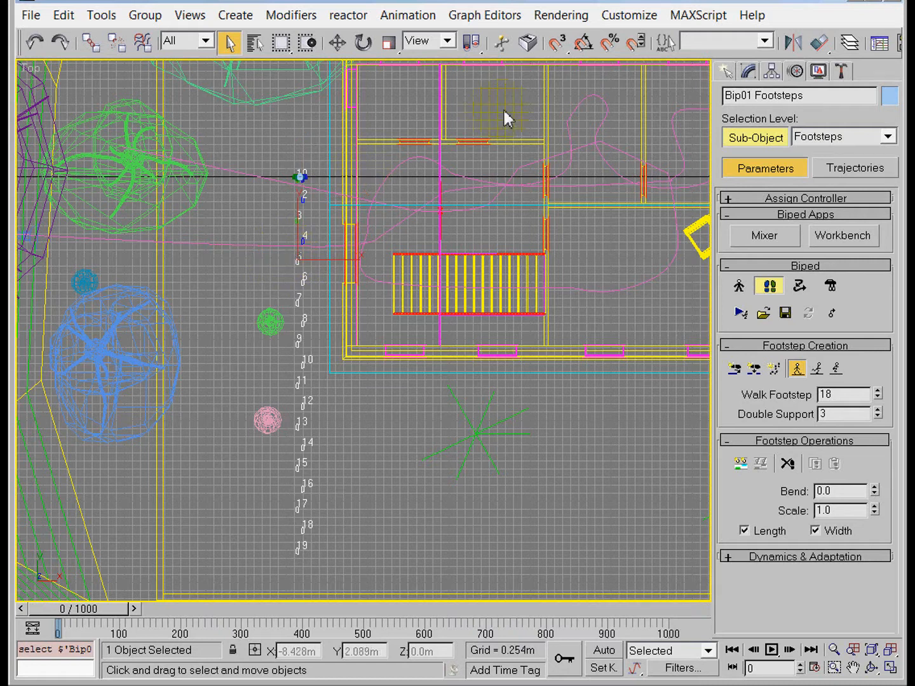
pyautogui.click(363, 42)
pyautogui.moveTo(357, 236); pyautogui.dragTo(344, 207)
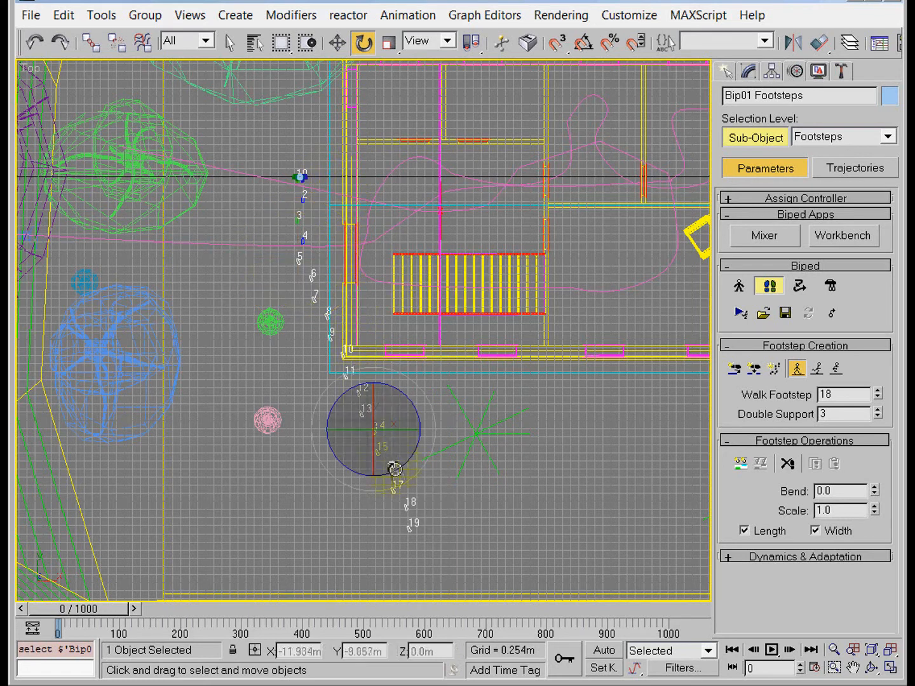
# Rotate footsteps 6 to 19, and again 7 to 19, so the path turns through the house entrance
pyautogui.click(425, 543)
pyautogui.moveTo(326, 348); pyautogui.dragTo(303, 272)
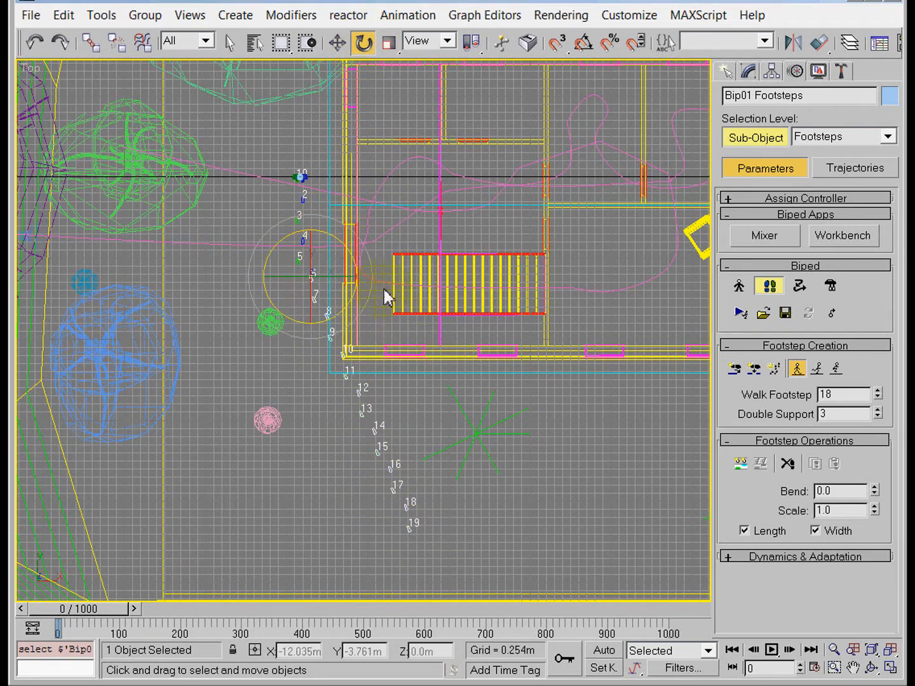
pyautogui.moveTo(375, 257); pyautogui.dragTo(356, 205)
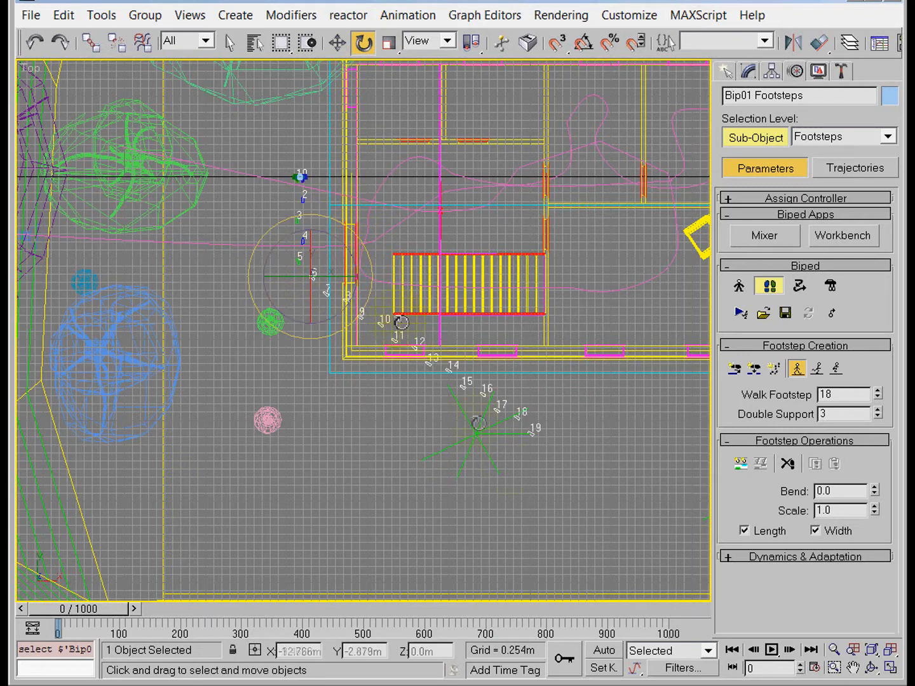
pyautogui.moveTo(584, 475); pyautogui.dragTo(317, 274)
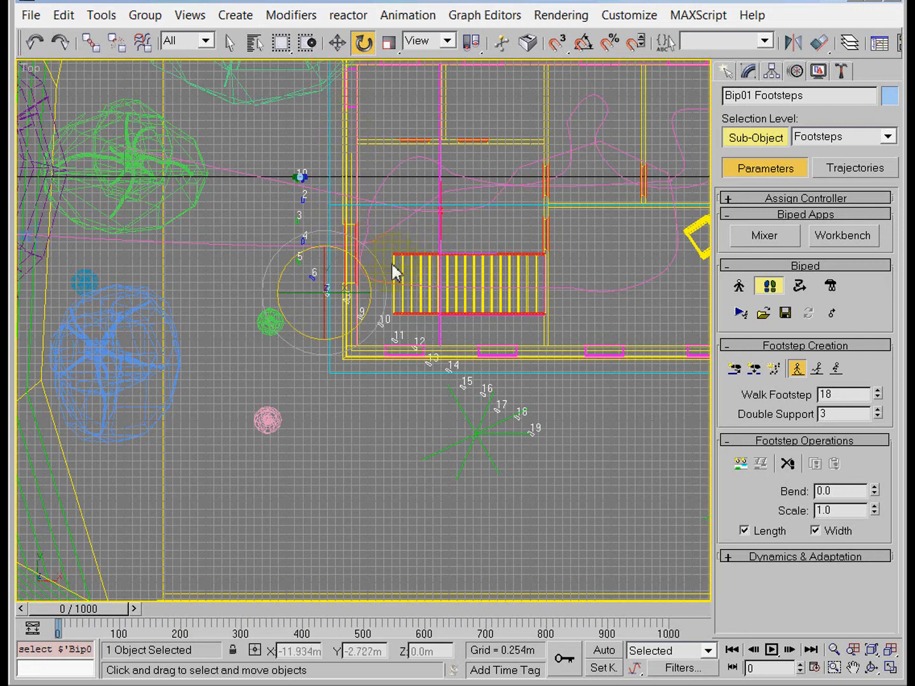
pyautogui.moveTo(389, 279); pyautogui.dragTo(388, 239)
# Rotate footsteps 10 to 19 so they run along the length of the staircase, and deselect them
pyautogui.moveTo(600, 400); pyautogui.dragTo(374, 248)
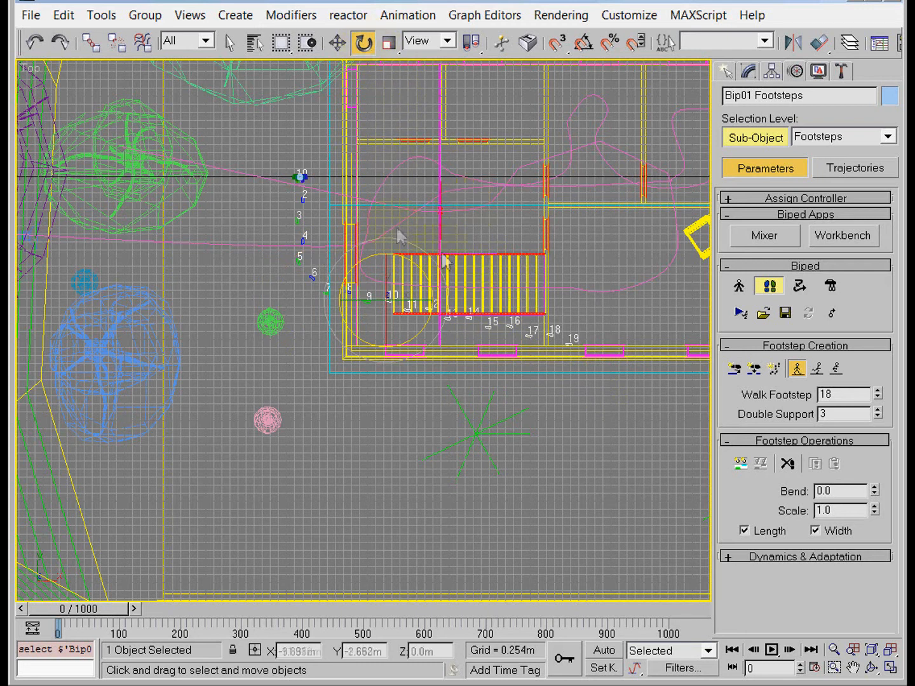
pyautogui.moveTo(406, 245); pyautogui.dragTo(385, 219)
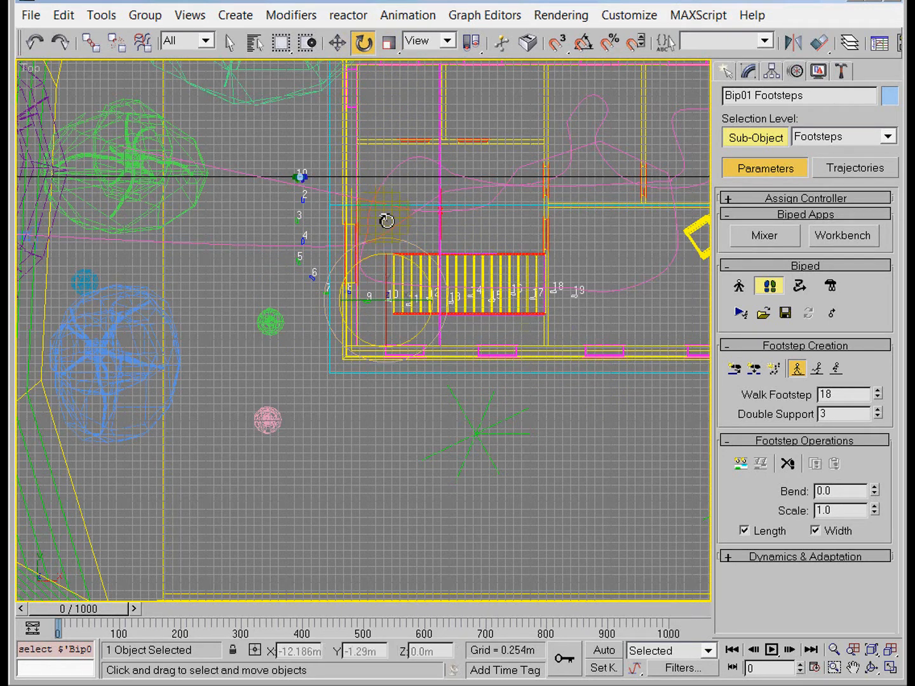
pyautogui.click(565, 314)
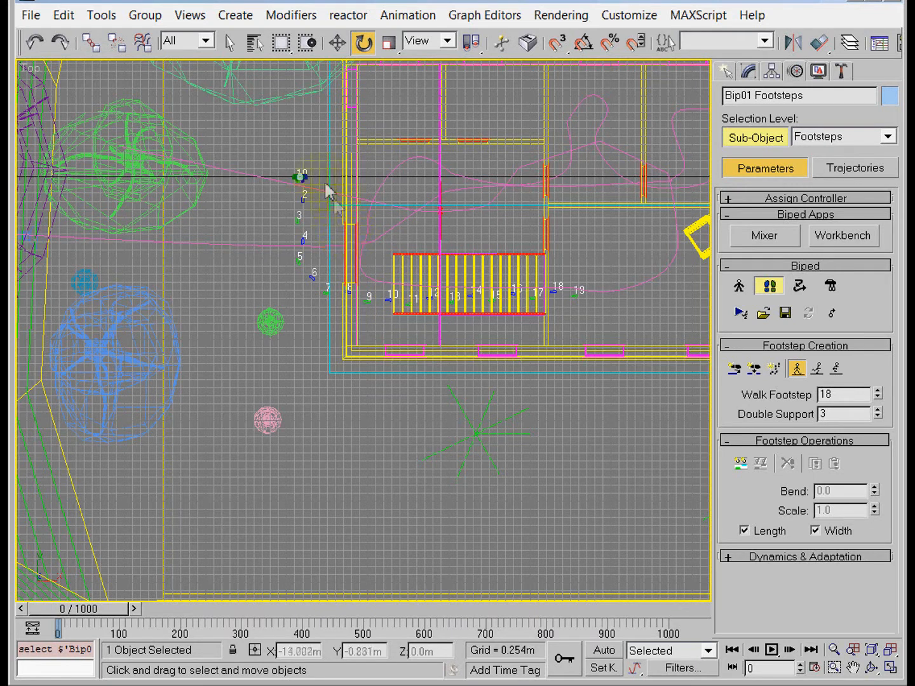
# Create keys for the inactive footsteps, play back the start of the walk and return to frame 0
pyautogui.click(301, 178)
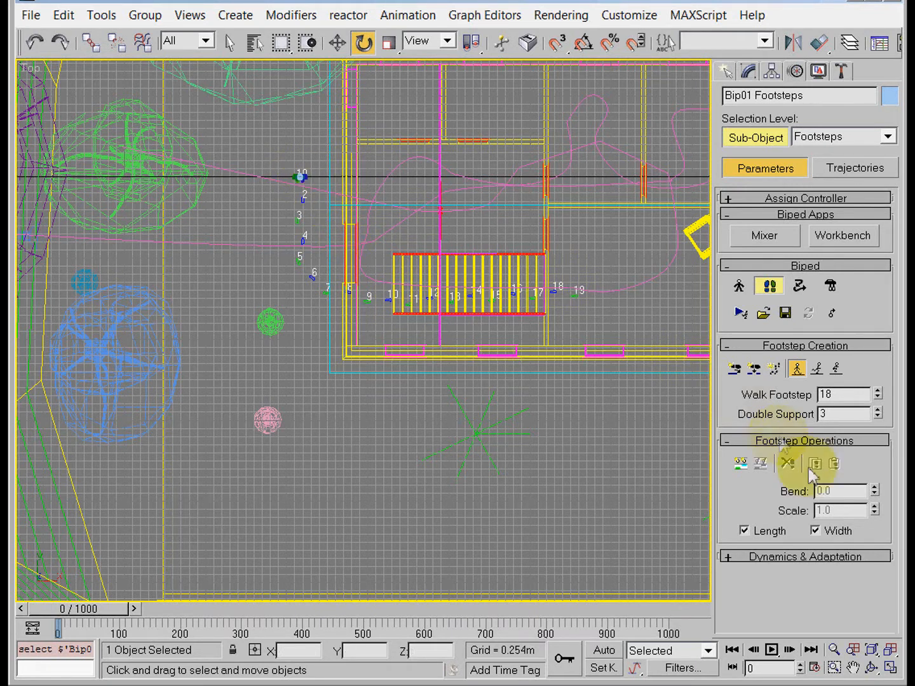
pyautogui.click(741, 465)
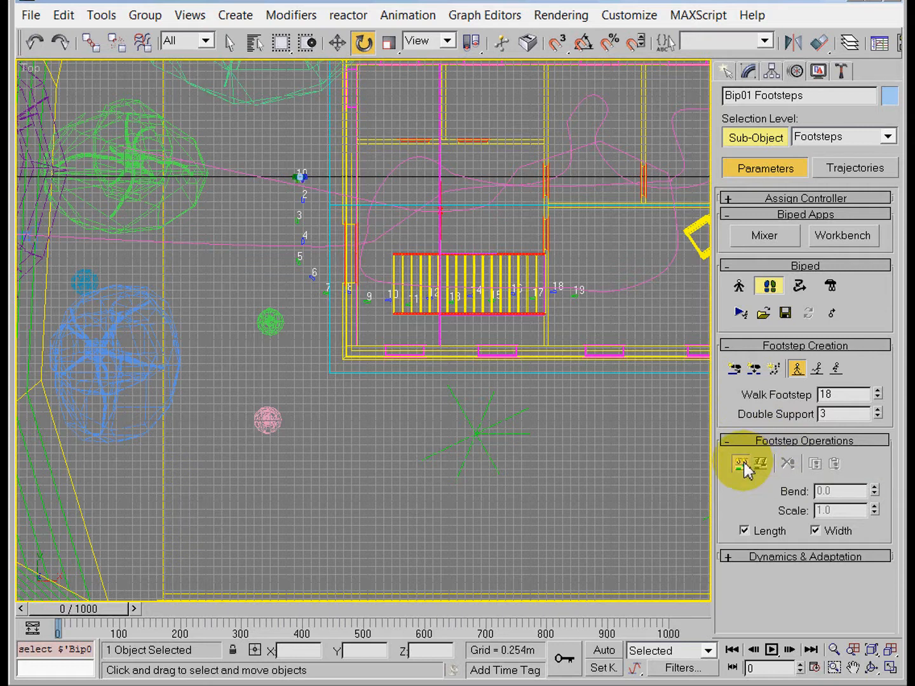
pyautogui.click(773, 652)
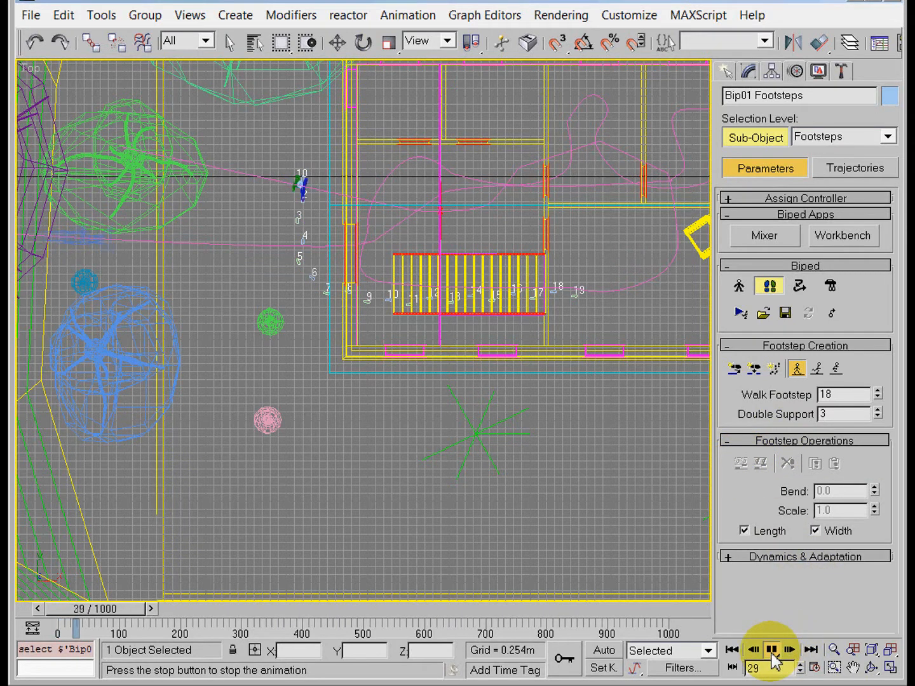
pyautogui.click(774, 651)
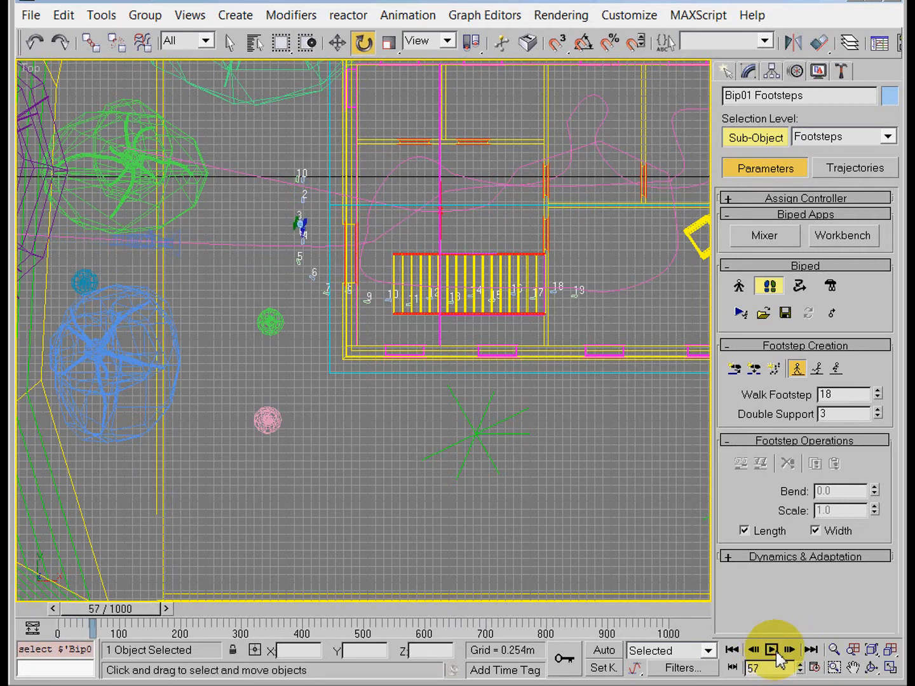
pyautogui.moveTo(130, 612); pyautogui.dragTo(76, 611)
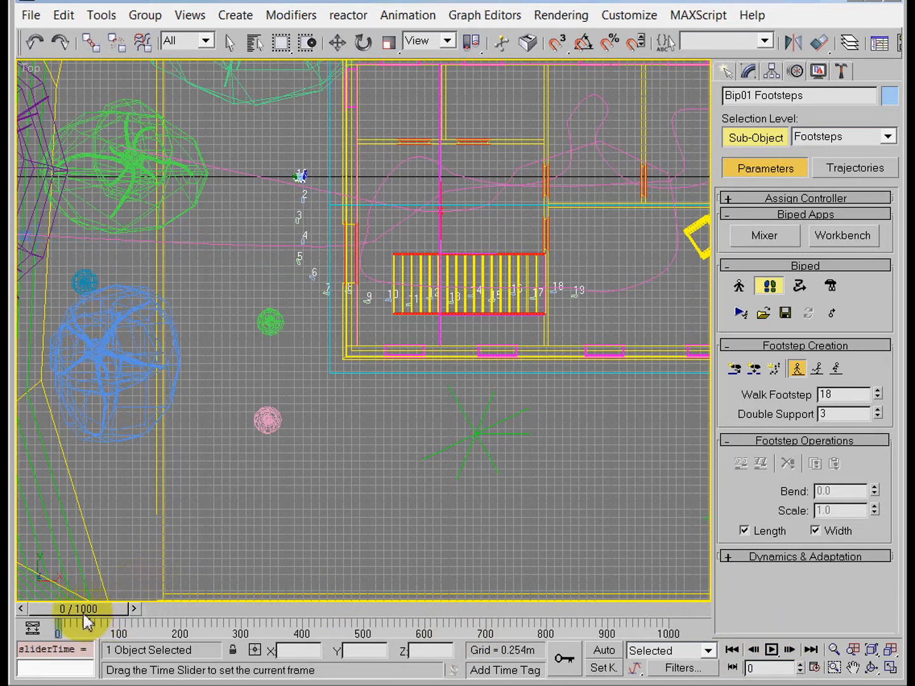
# Advance the walk to frame 139 in the enlarged front view and examine the footsteps along the staircase
pyautogui.click(891, 668)
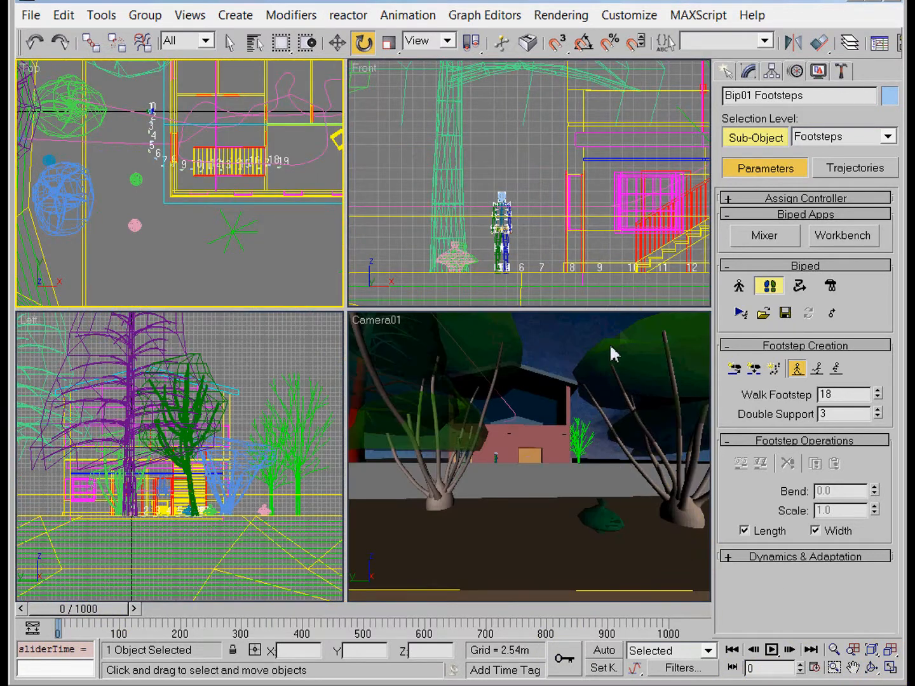
pyautogui.click(556, 245)
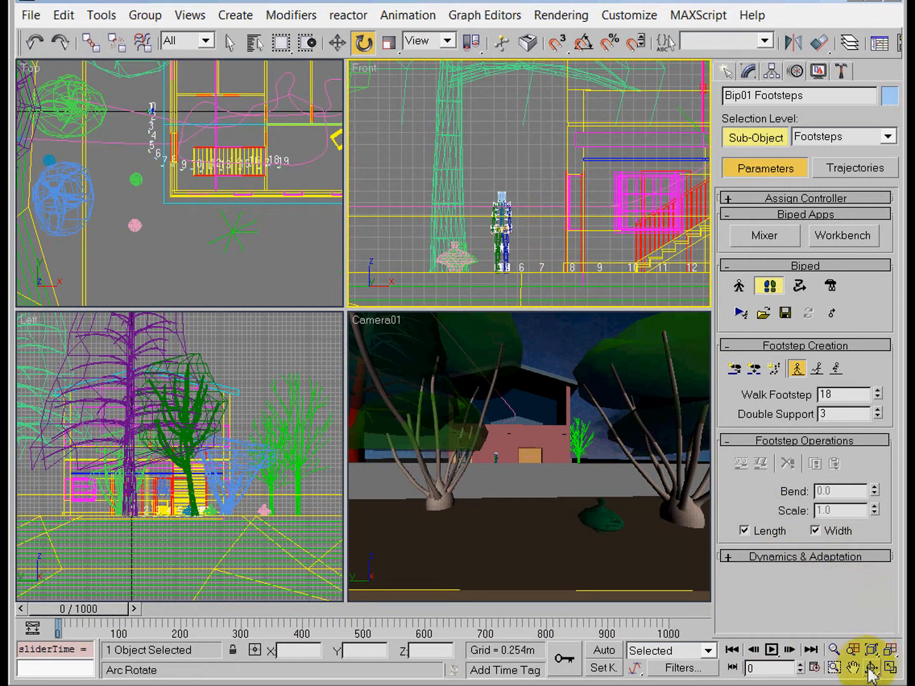
pyautogui.click(890, 669)
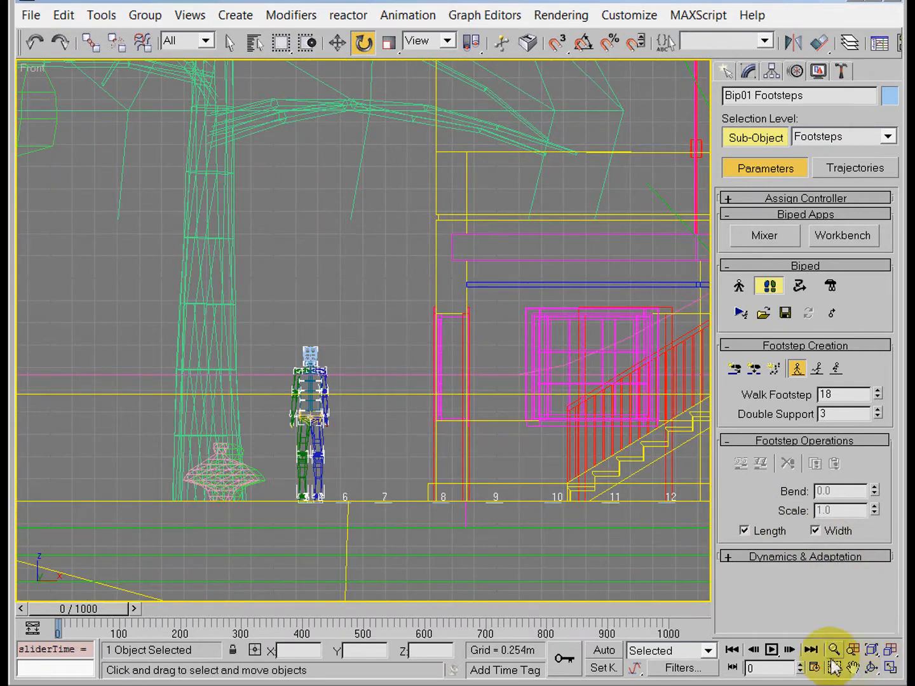
pyautogui.click(854, 667)
pyautogui.moveTo(599, 484); pyautogui.dragTo(322, 463)
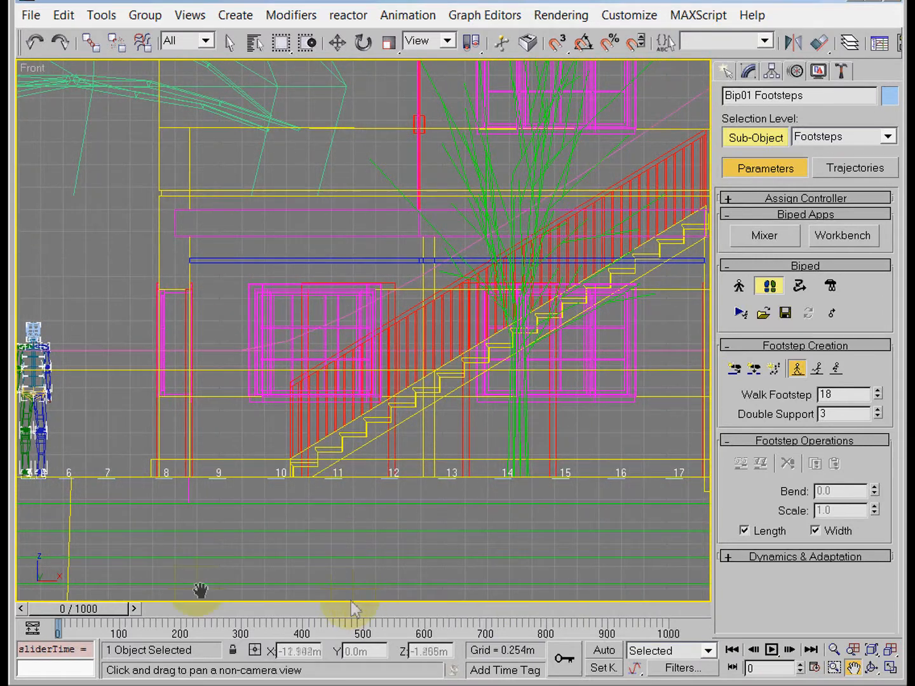
pyautogui.moveTo(59, 613); pyautogui.dragTo(138, 608)
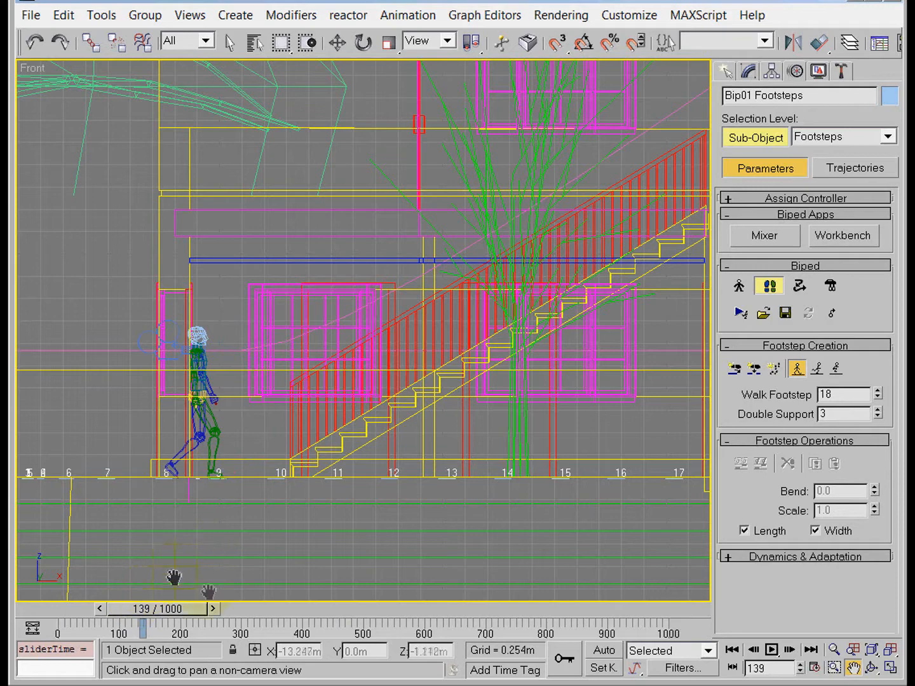
pyautogui.moveTo(543, 469); pyautogui.dragTo(363, 471)
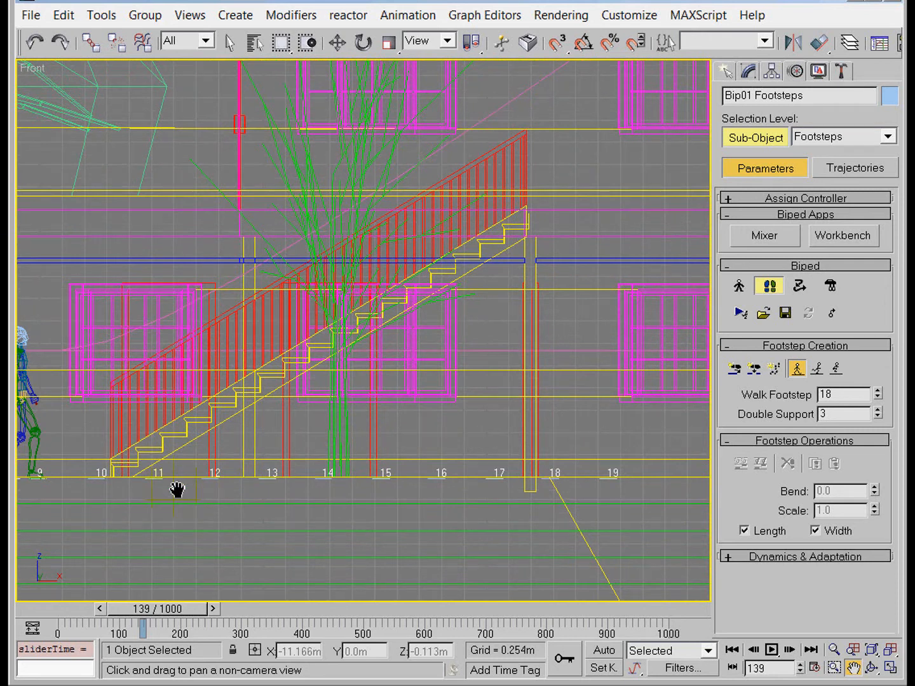
# Move footsteps 11, 12 and 13 up onto the lower treads of the staircase in the front view
pyautogui.click(228, 44)
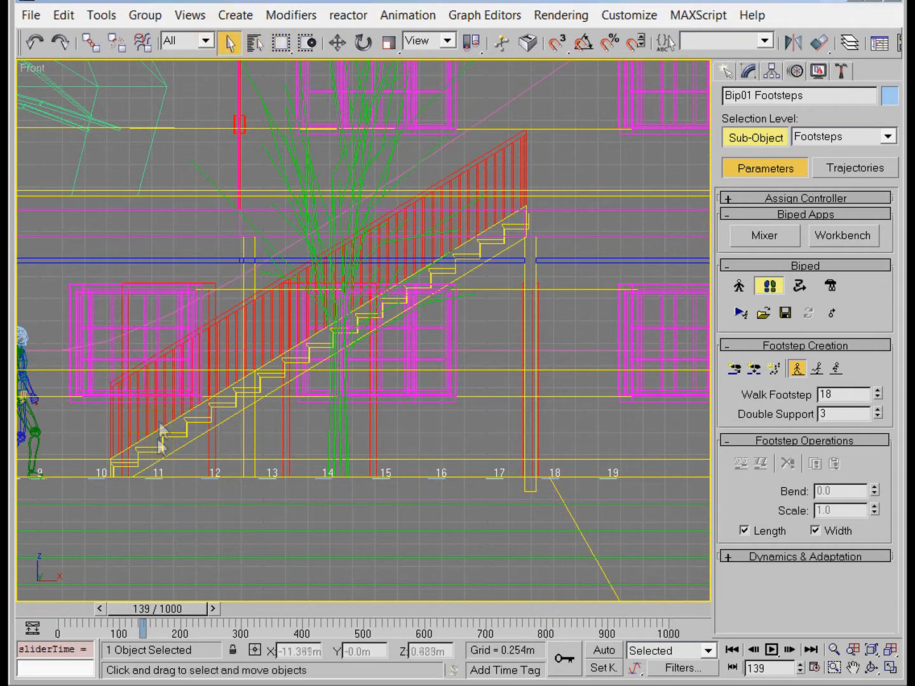
pyautogui.rightClick(153, 484)
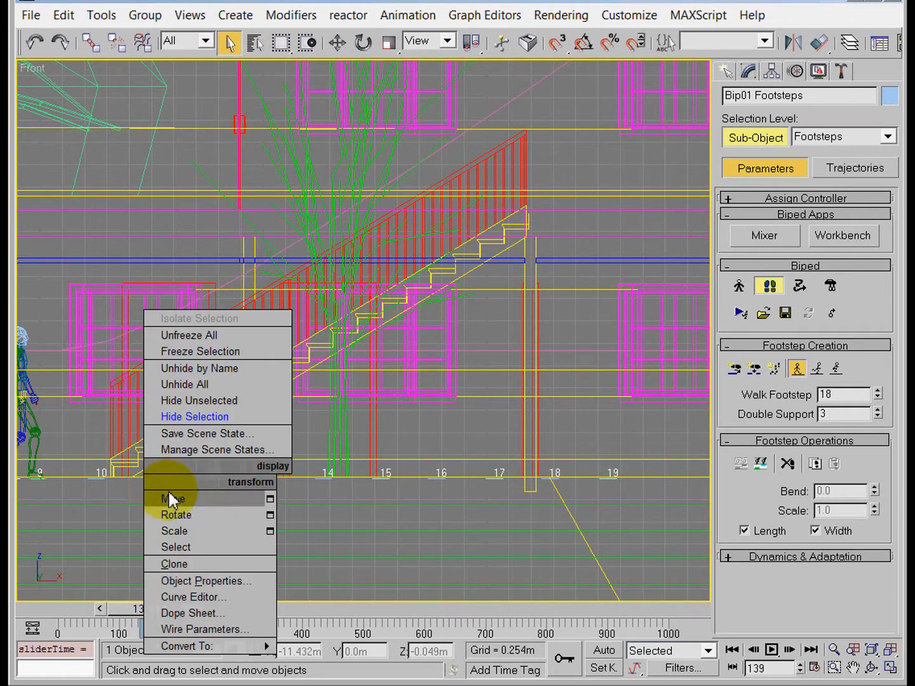
pyautogui.click(172, 497)
pyautogui.moveTo(150, 457); pyautogui.dragTo(147, 424)
pyautogui.click(204, 469)
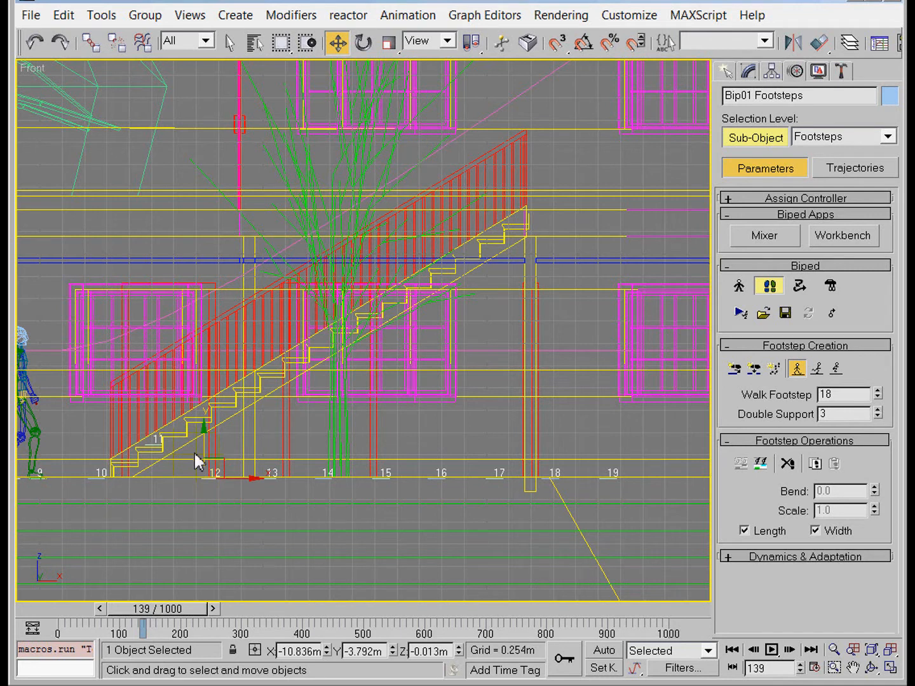
pyautogui.moveTo(204, 461); pyautogui.dragTo(233, 418)
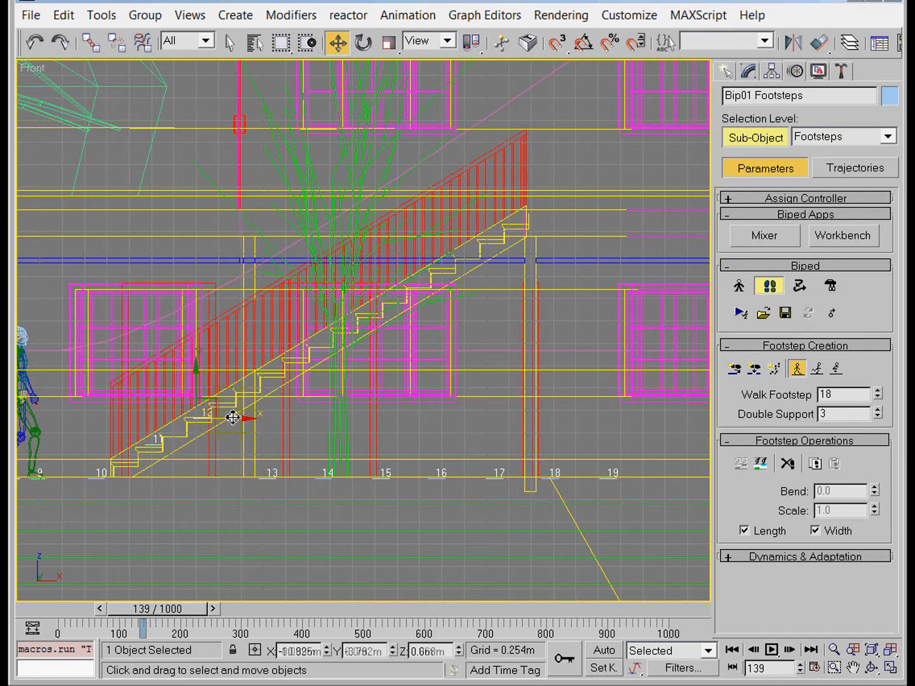
pyautogui.moveTo(256, 498); pyautogui.dragTo(275, 364)
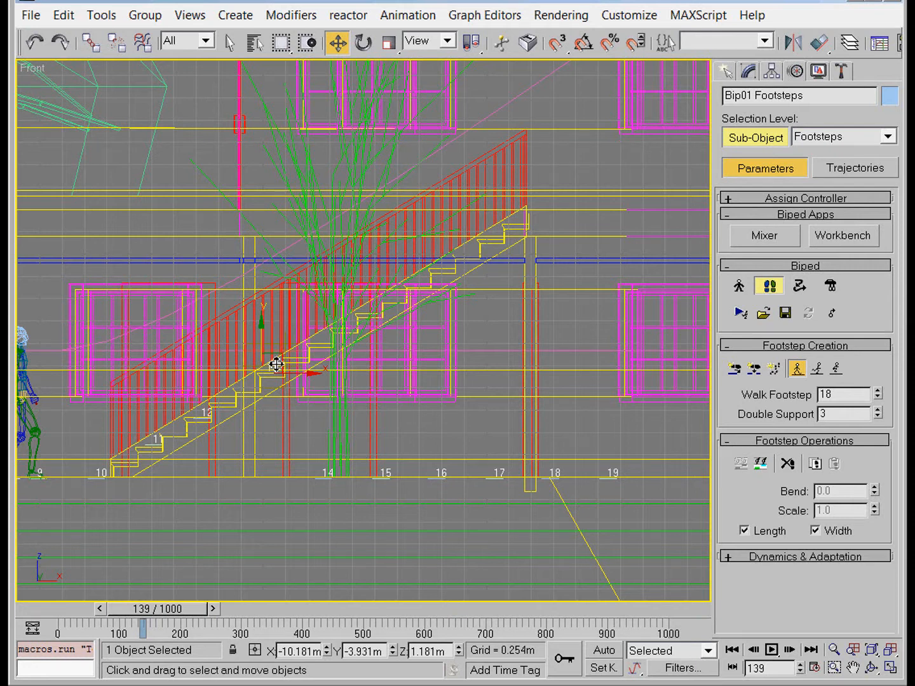
pyautogui.moveTo(270, 351); pyautogui.dragTo(243, 380)
# Raise footsteps 14, 15, 16 and 17 onto successive treads along the middle and upper part of the staircase
pyautogui.moveTo(309, 461); pyautogui.dragTo(320, 363)
pyautogui.moveTo(406, 499); pyautogui.dragTo(371, 327)
pyautogui.click(419, 467)
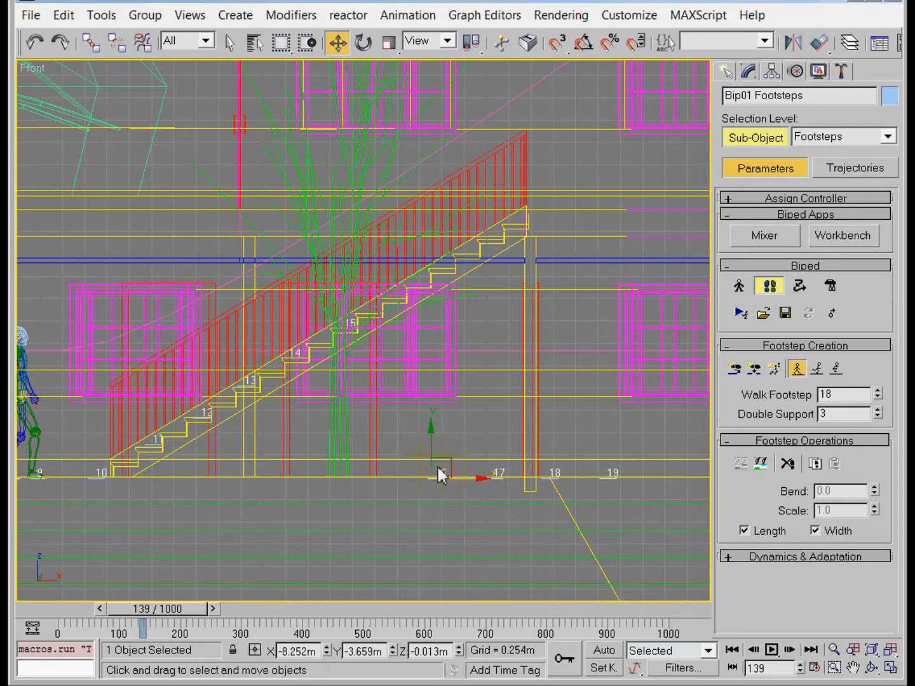
pyautogui.moveTo(437, 470); pyautogui.dragTo(390, 278)
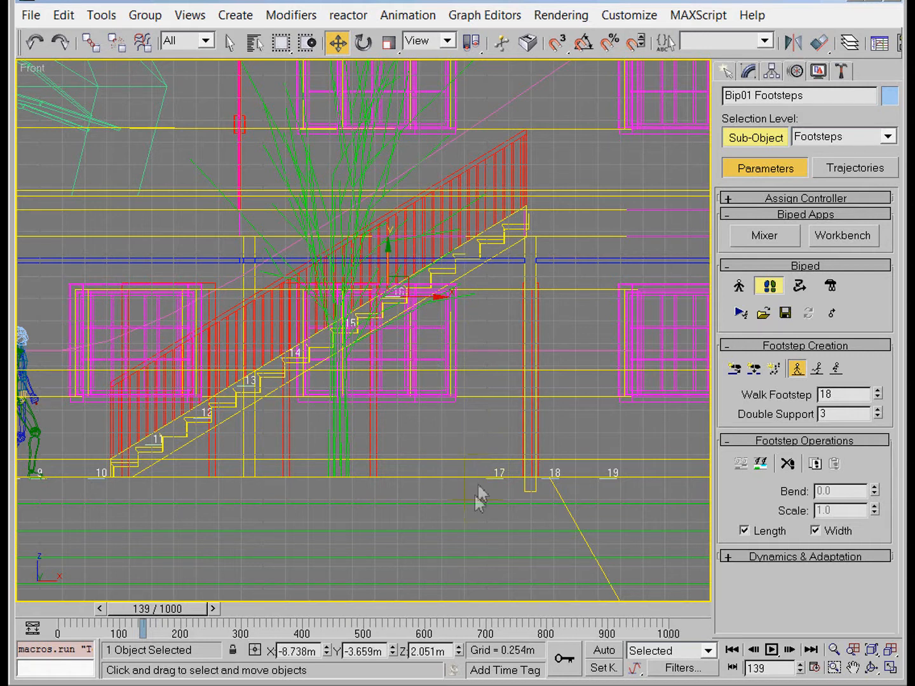
pyautogui.click(505, 467)
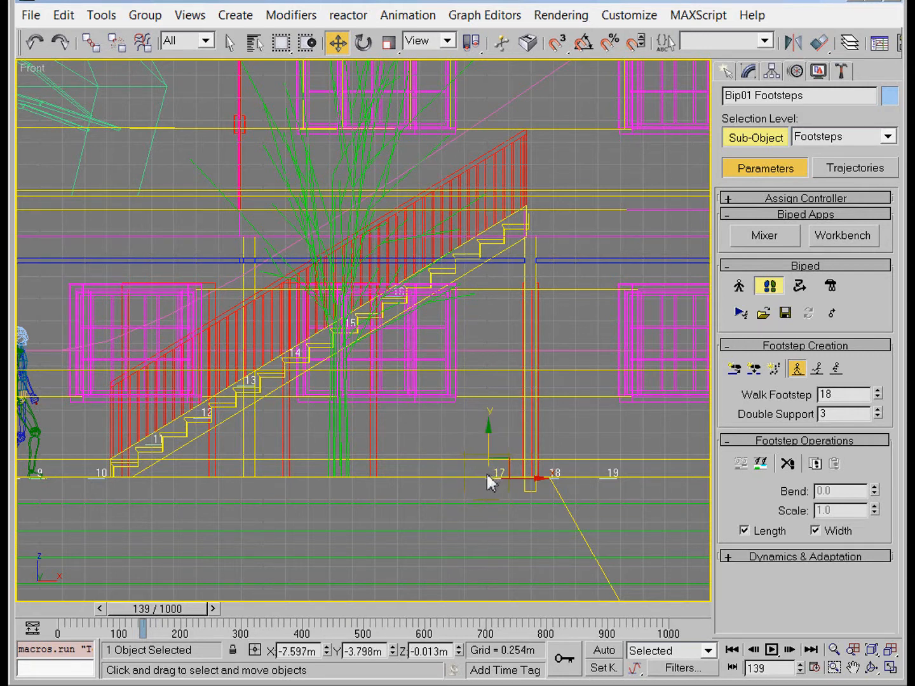
pyautogui.moveTo(489, 452); pyautogui.dragTo(439, 229)
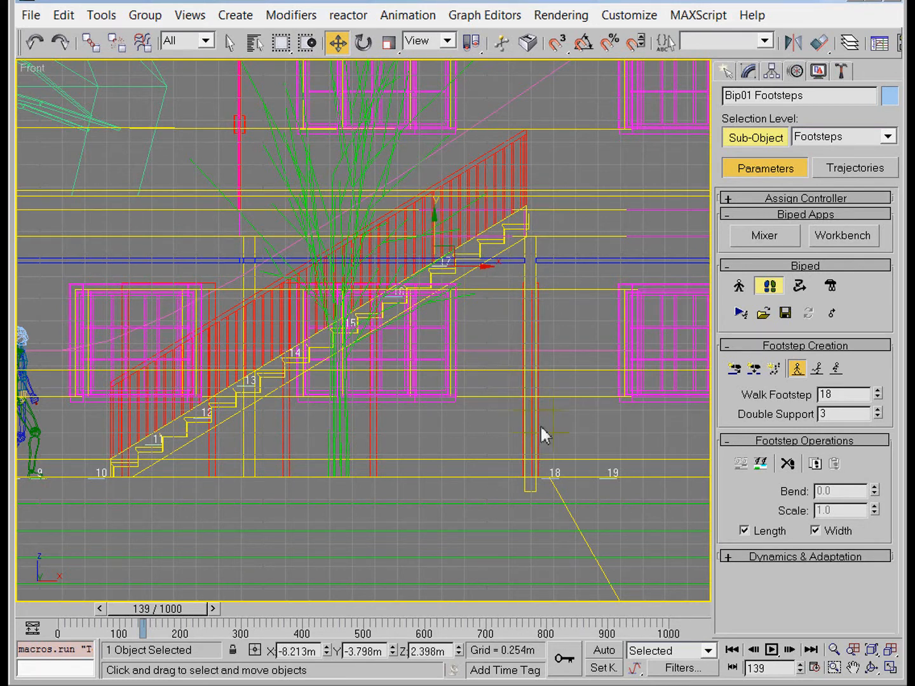
# Place footstep 18 on a tread near the top of the staircase and footstep 19 at the upper floor edge
pyautogui.click(544, 464)
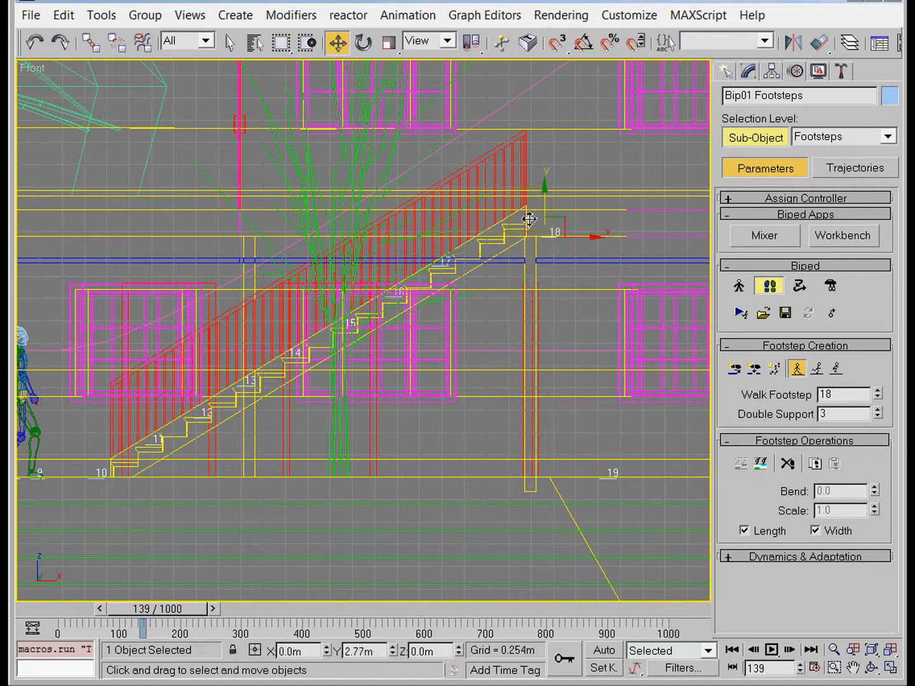
pyautogui.moveTo(571, 227); pyautogui.dragTo(528, 229)
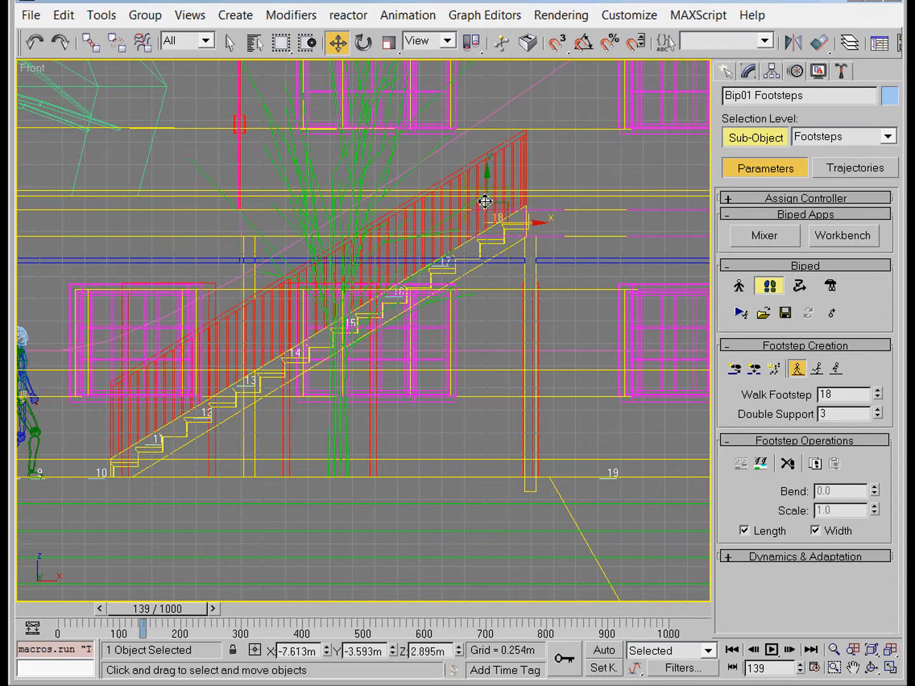
pyautogui.moveTo(484, 201); pyautogui.dragTo(486, 210)
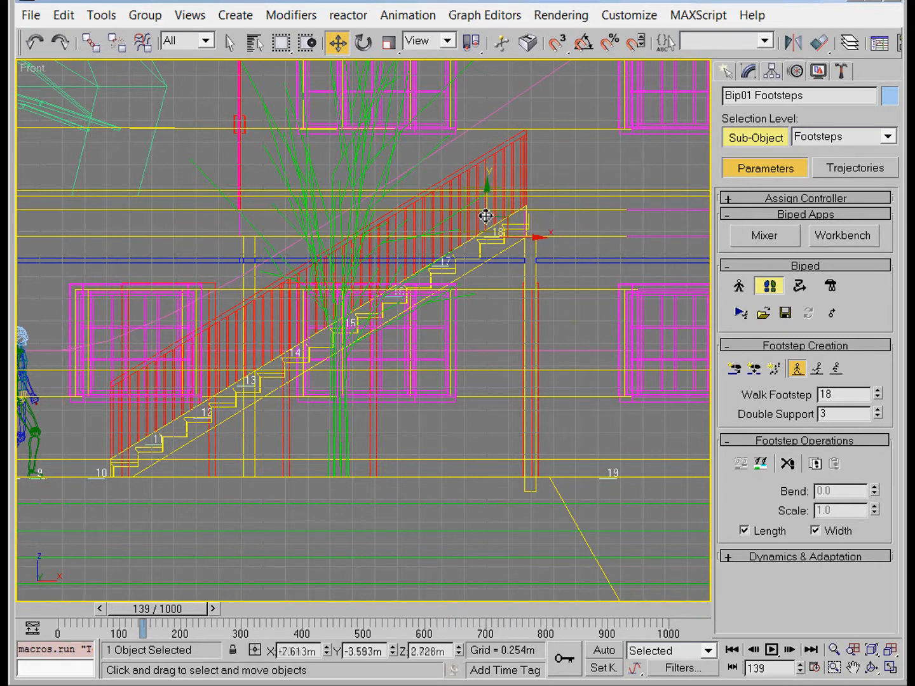
pyautogui.click(595, 464)
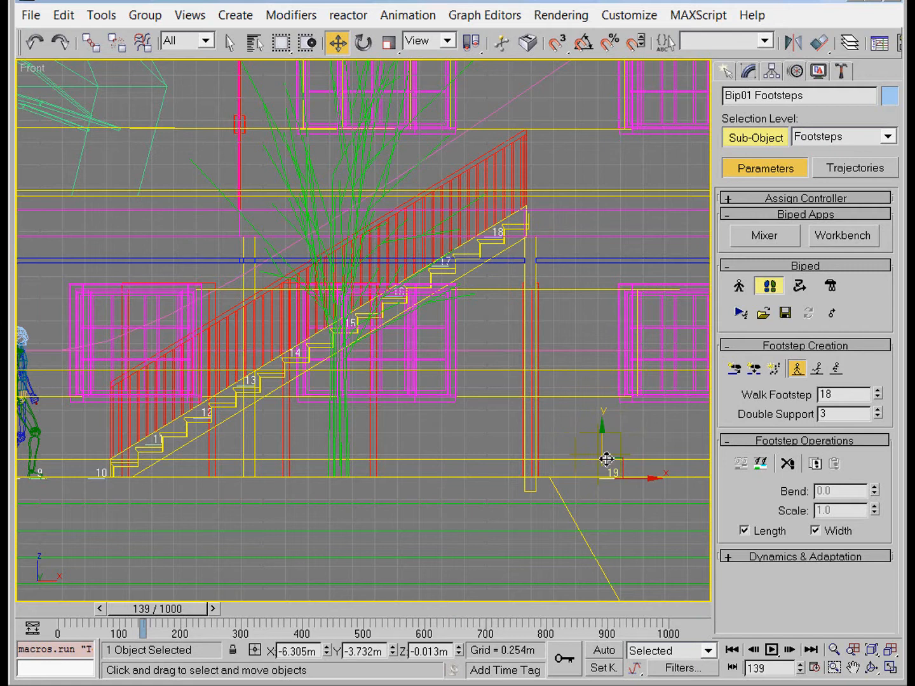
pyautogui.moveTo(604, 459); pyautogui.dragTo(573, 354)
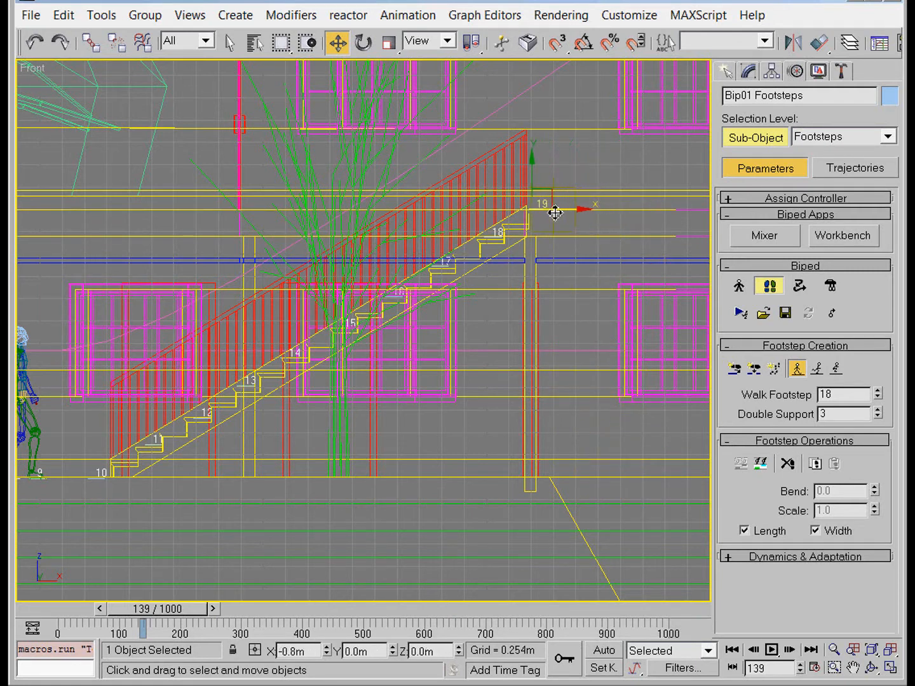
# Advance the walk to frame 313 and examine the biped at the head of the stairs in the front and enlarged top views
pyautogui.moveTo(163, 620); pyautogui.dragTo(266, 626)
pyautogui.press('w')
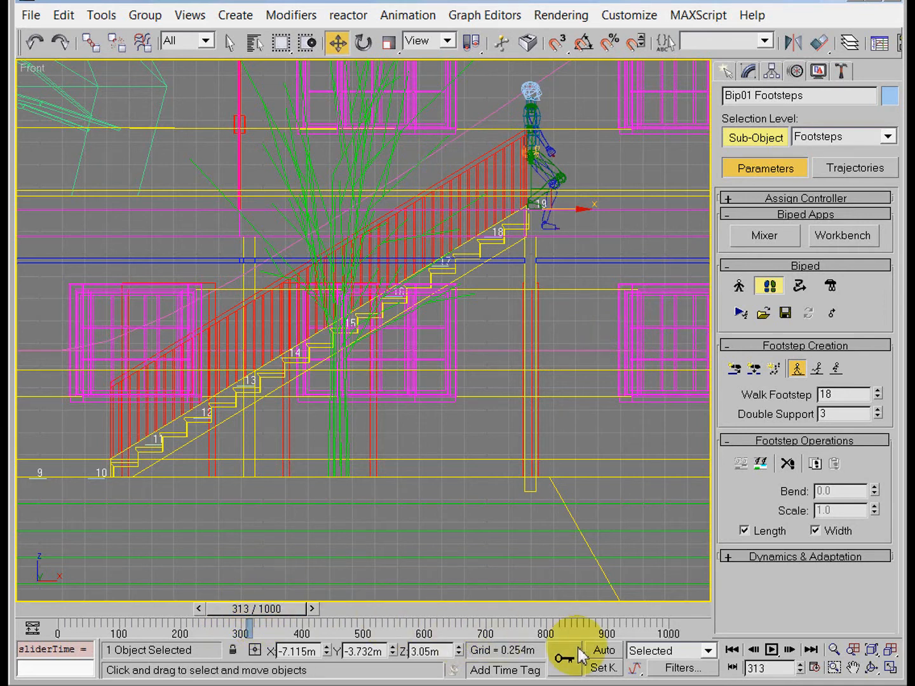
pyautogui.click(892, 669)
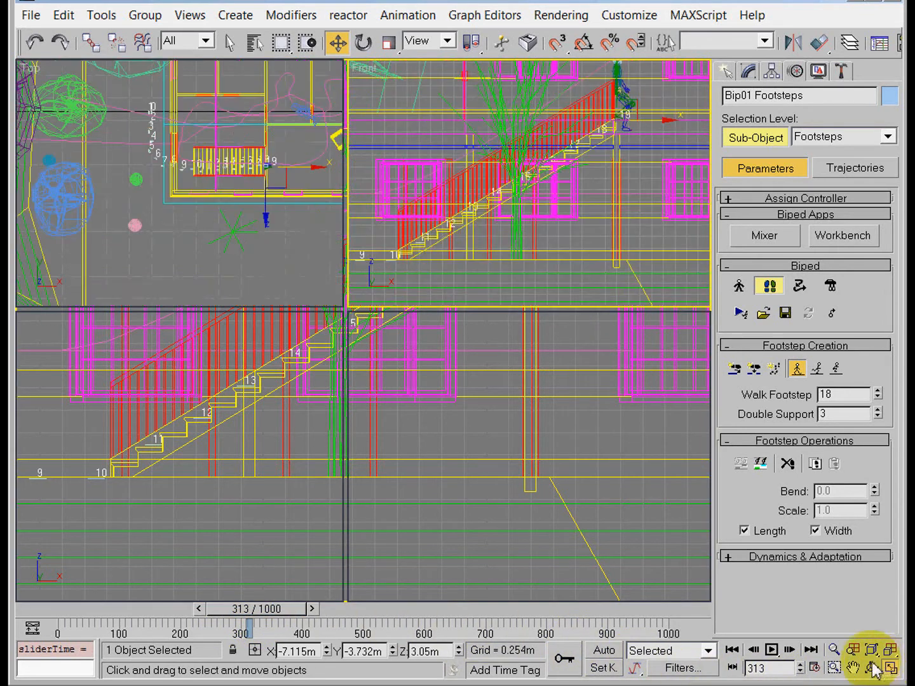
pyautogui.click(266, 241)
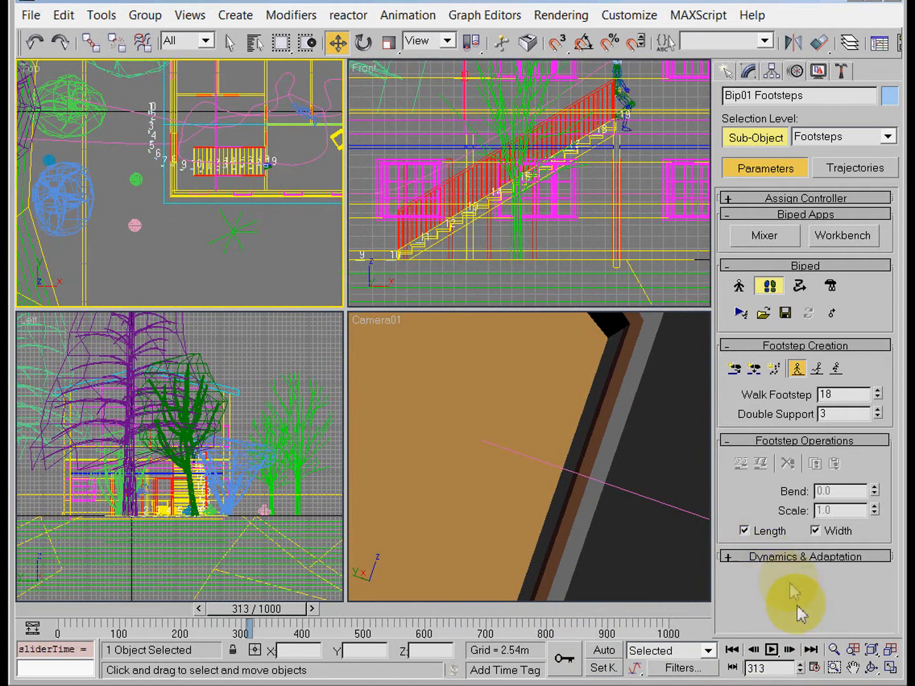
pyautogui.click(890, 669)
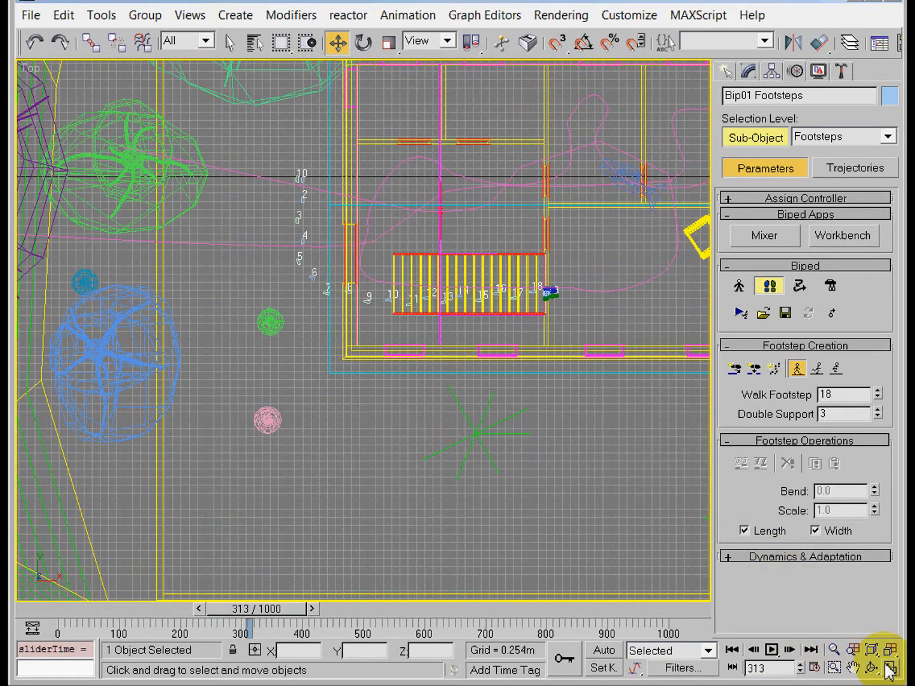
pyautogui.click(853, 667)
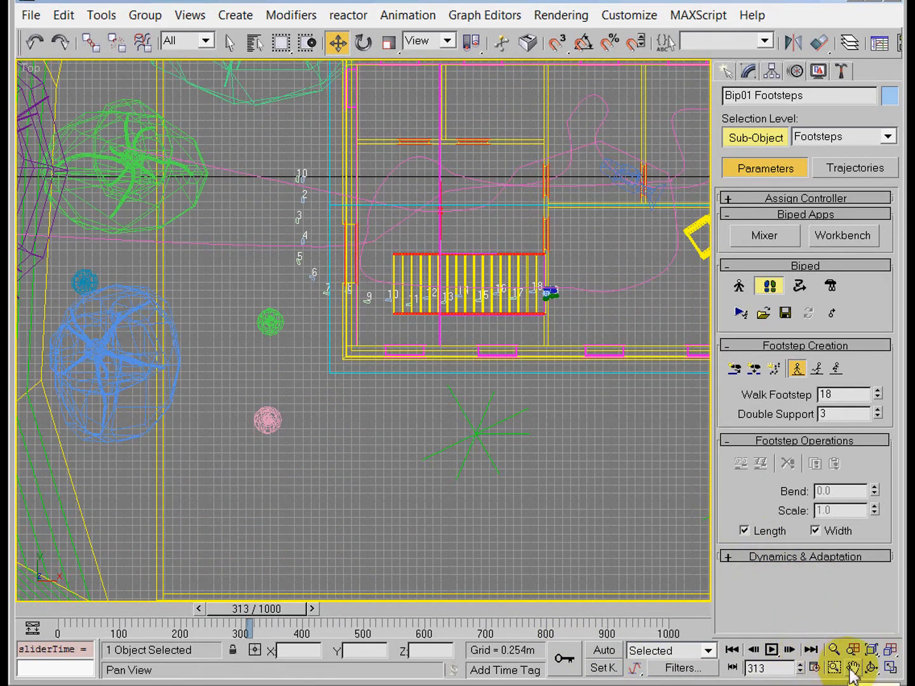
pyautogui.moveTo(586, 353); pyautogui.dragTo(316, 380)
pyautogui.scroll(3, 431, 344)
pyautogui.scroll(2, 359, 371)
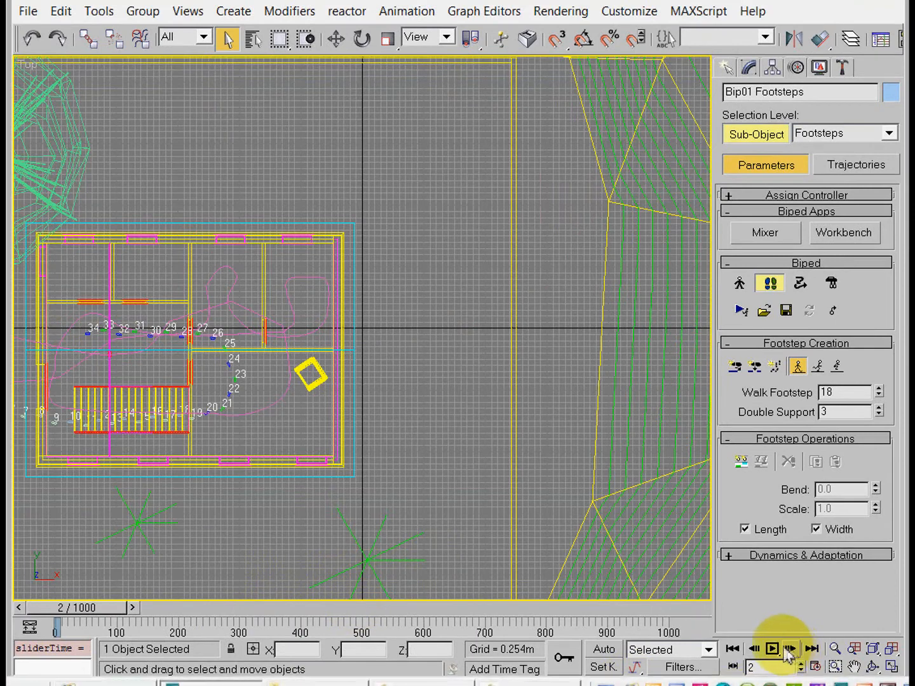
# Create keys for the inactive footsteps 20 to 34 on the upper floor and advance the walk to frame 552
pyautogui.click(855, 666)
pyautogui.moveTo(249, 379); pyautogui.dragTo(413, 365)
pyautogui.moveTo(82, 611); pyautogui.dragTo(248, 609)
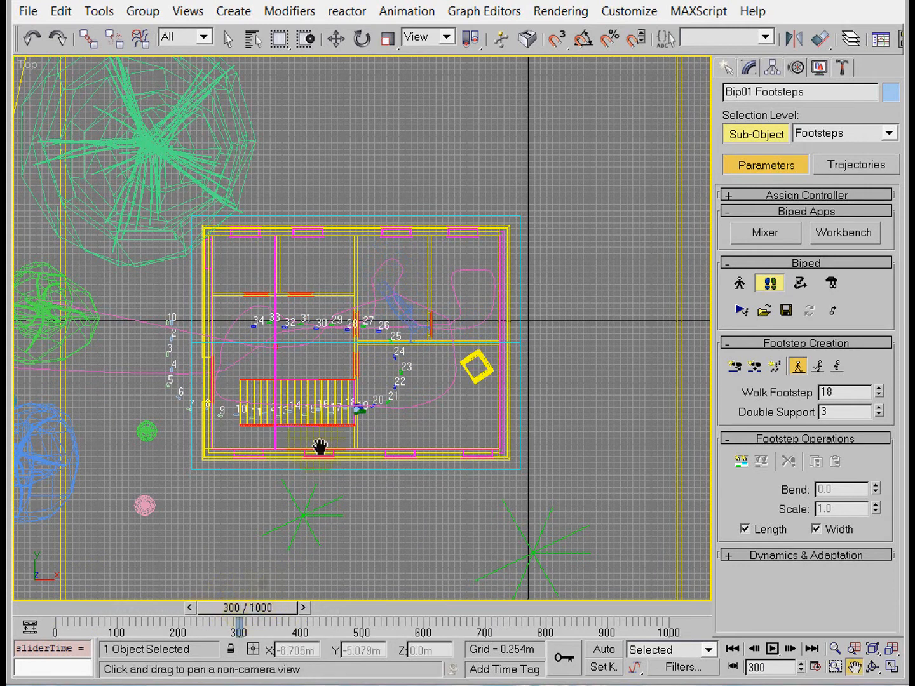
pyautogui.scroll(3, 386, 431)
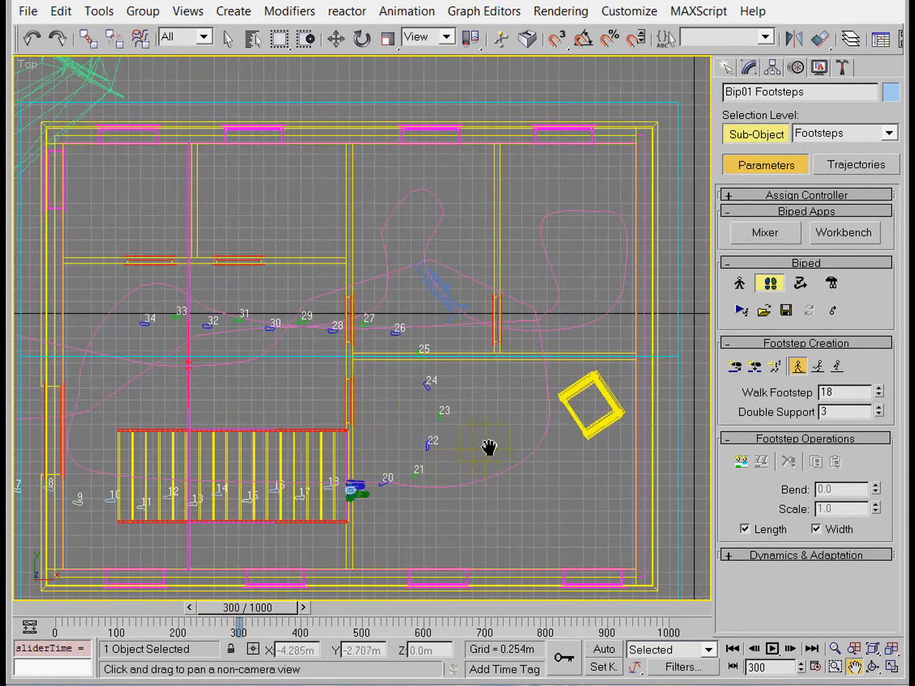
pyautogui.click(749, 464)
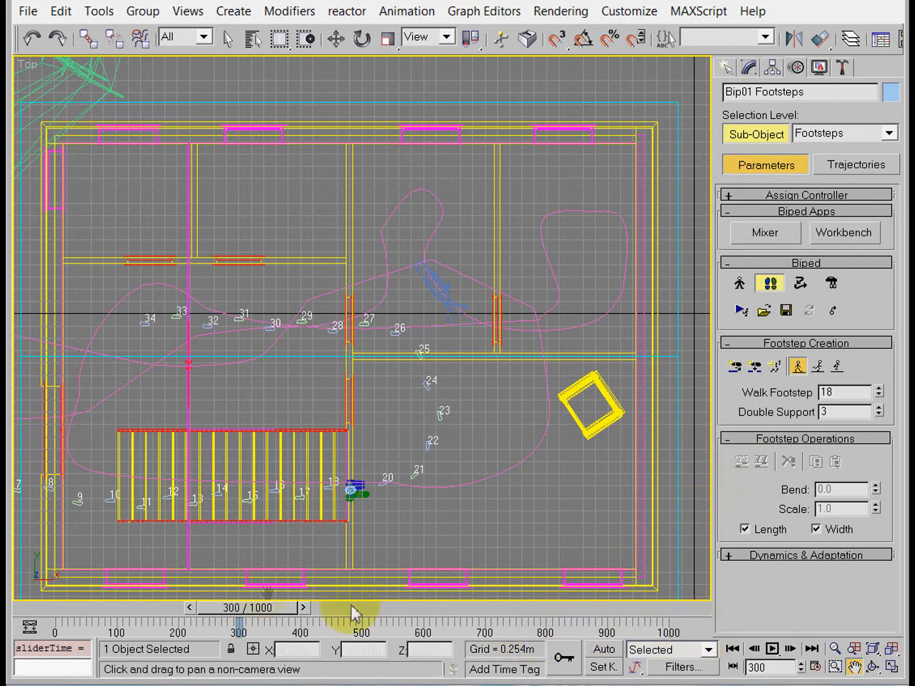
pyautogui.moveTo(256, 608); pyautogui.dragTo(402, 628)
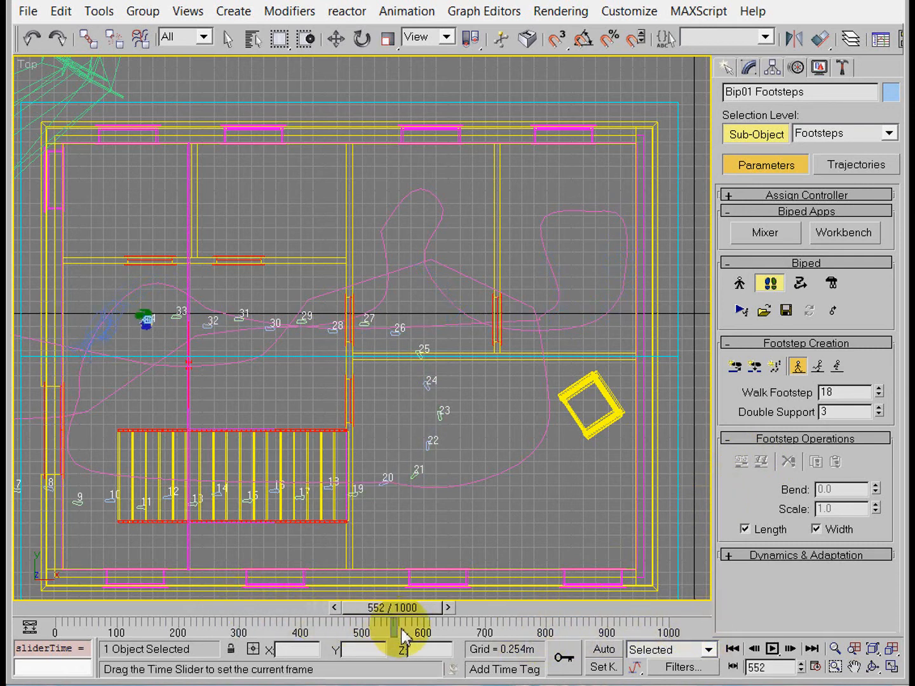
# Turn the enlarged top view into an angled view of the house and staircase, shaded with Smooth + Highlights
pyautogui.click(893, 669)
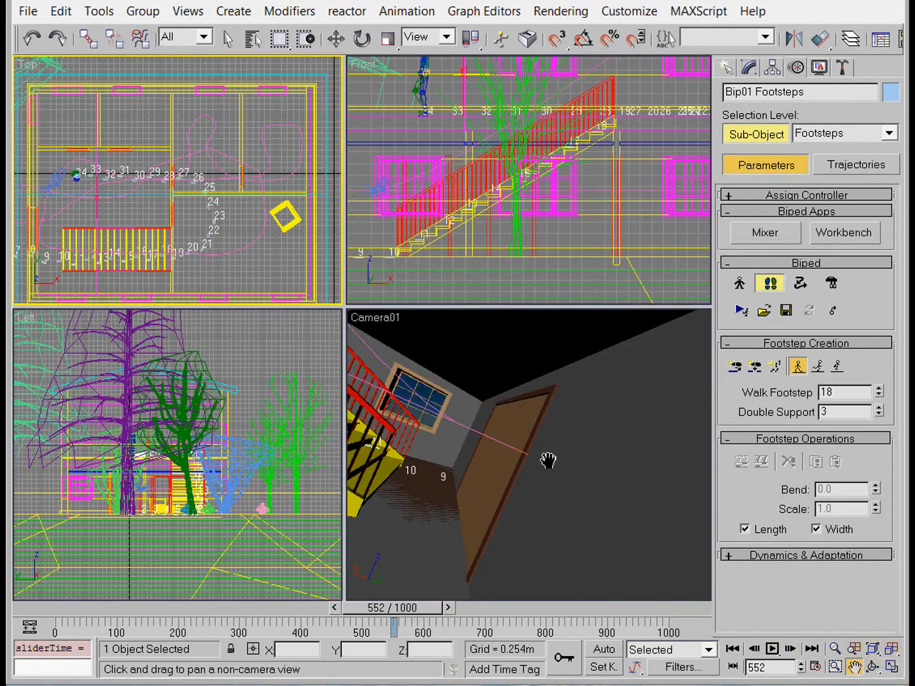
pyautogui.click(894, 669)
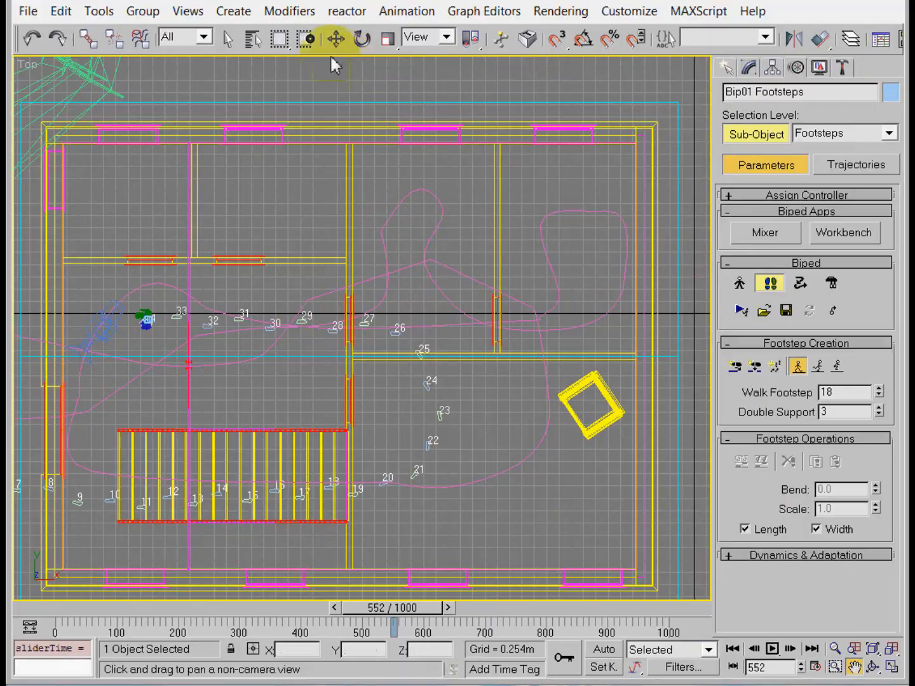
pyautogui.click(872, 667)
pyautogui.moveTo(325, 486); pyautogui.dragTo(439, 380)
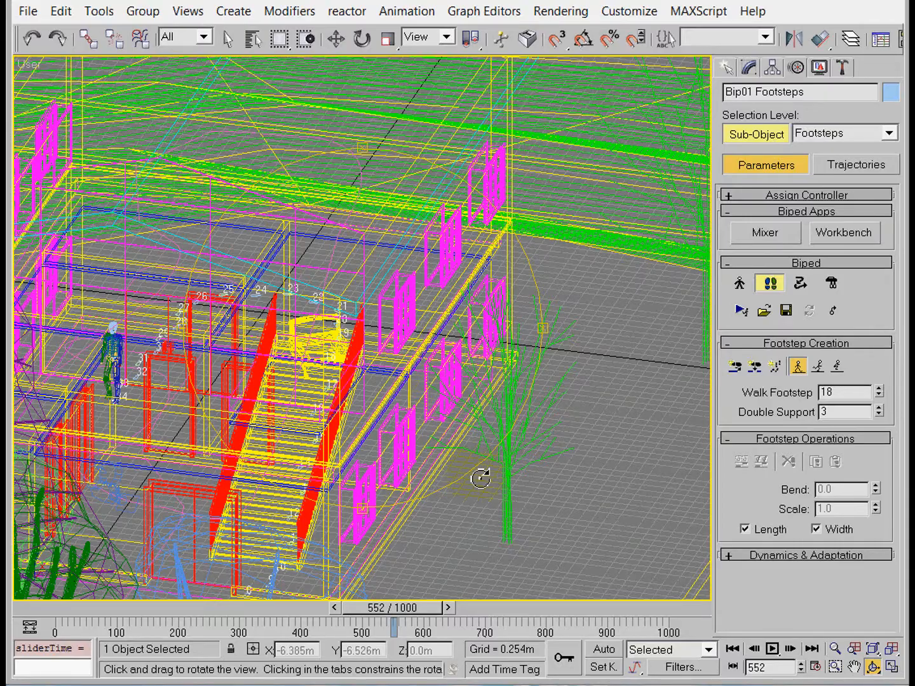
pyautogui.click(854, 666)
pyautogui.moveTo(340, 382); pyautogui.dragTo(453, 371)
pyautogui.scroll(2, 399, 380)
pyautogui.moveTo(369, 388); pyautogui.dragTo(380, 229)
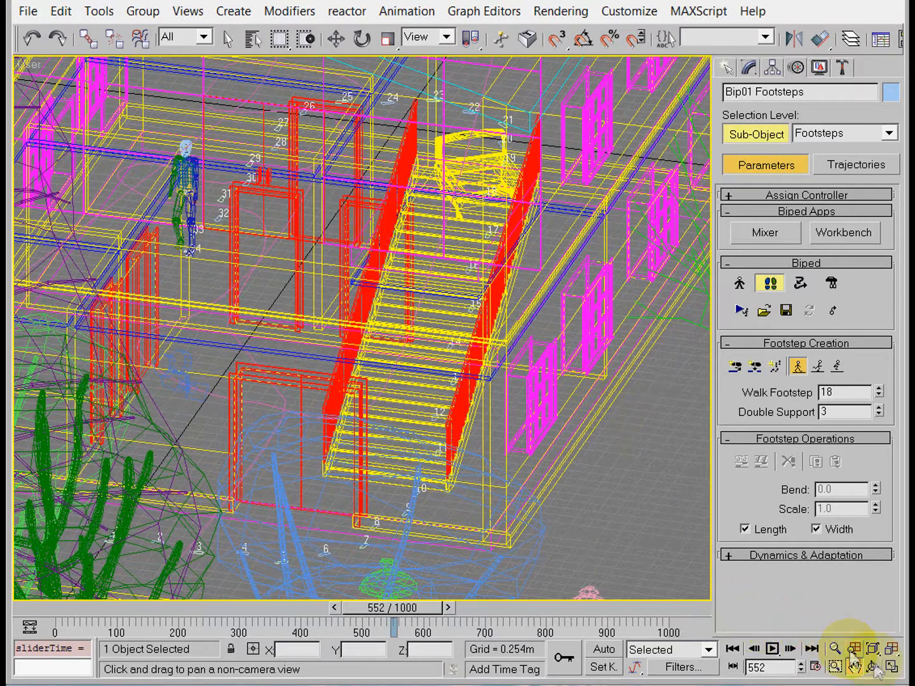
pyautogui.rightClick(35, 73)
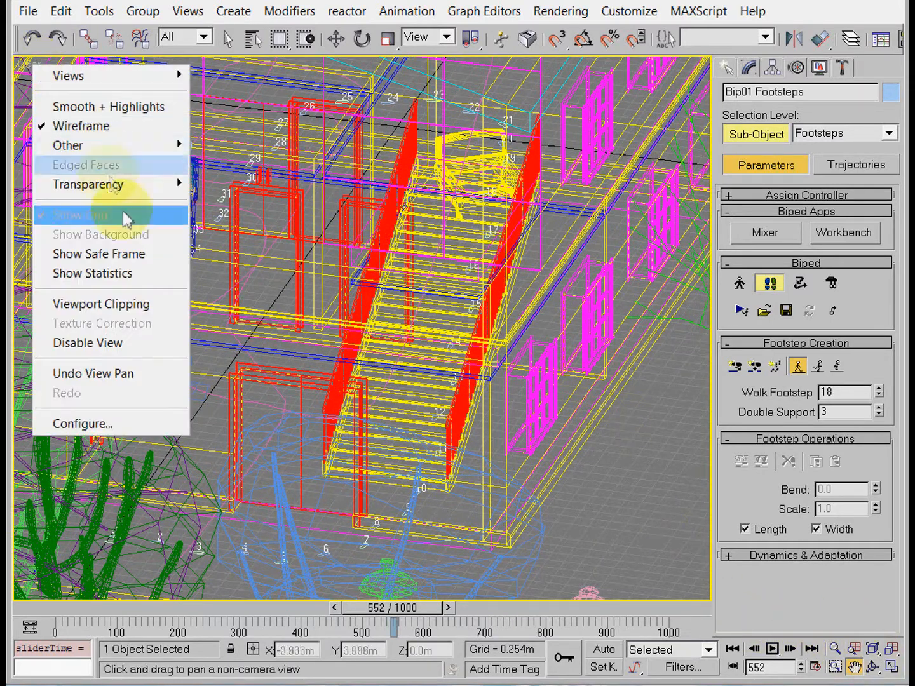
pyautogui.click(116, 112)
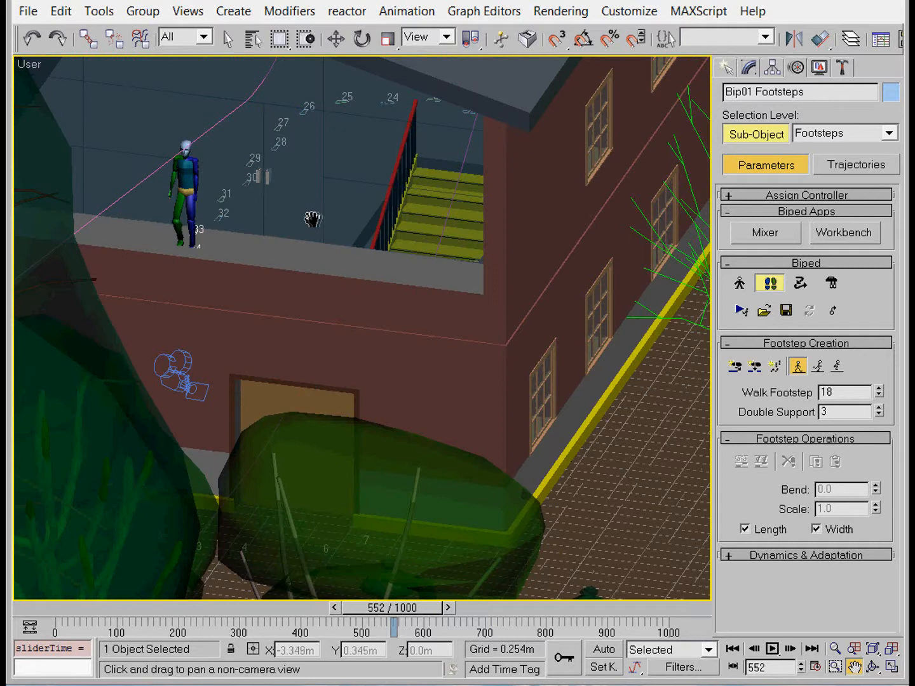
# Review the walk from frame 8 to frame 517 in the shaded view, and restore the four-viewport layout
pyautogui.moveTo(412, 614); pyautogui.dragTo(101, 589)
pyautogui.click(854, 667)
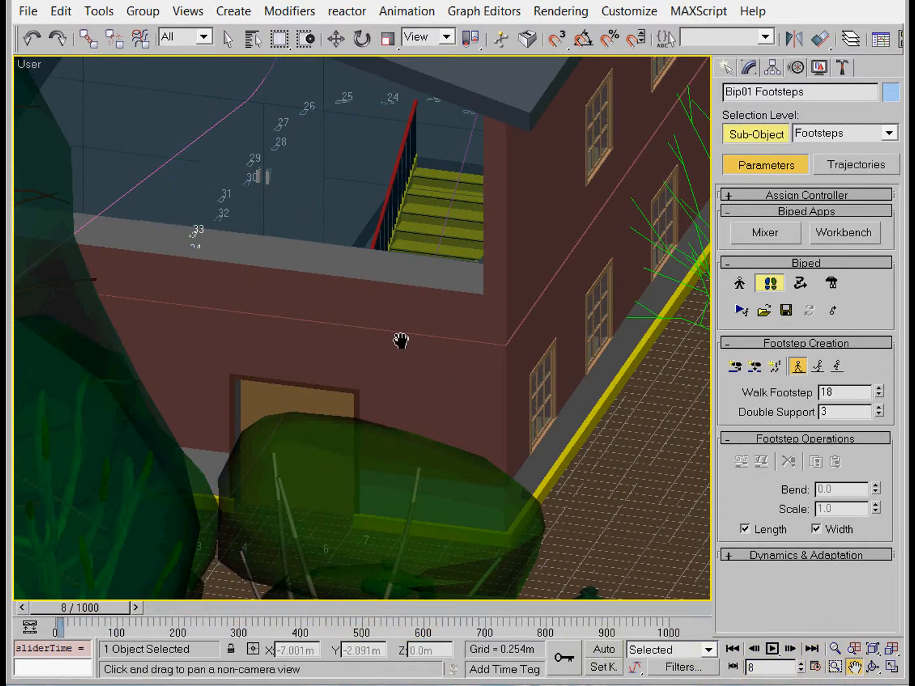
pyautogui.click(204, 36)
pyautogui.click(361, 284)
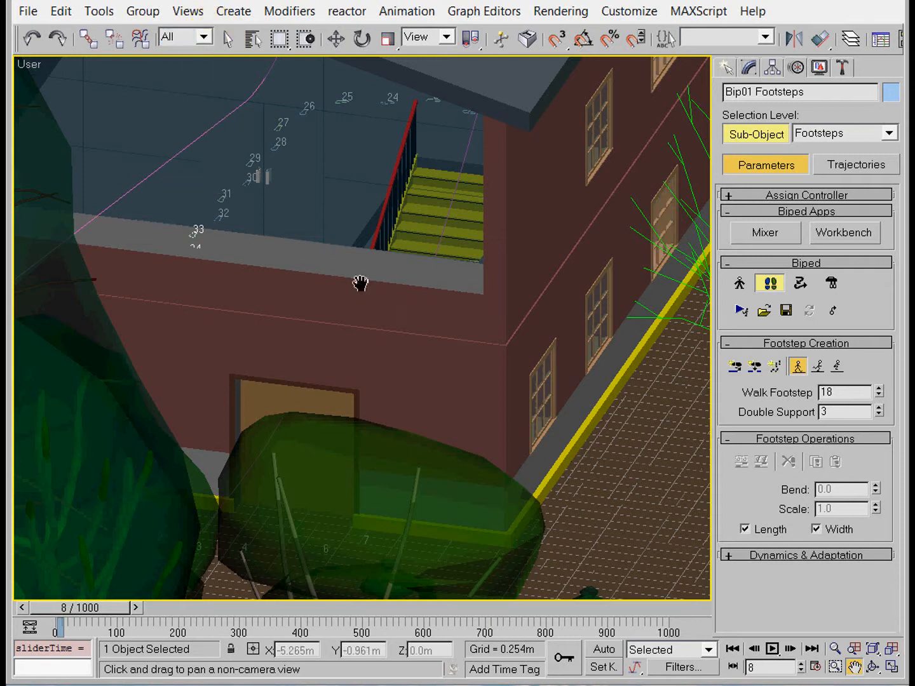
pyautogui.rightClick(374, 302)
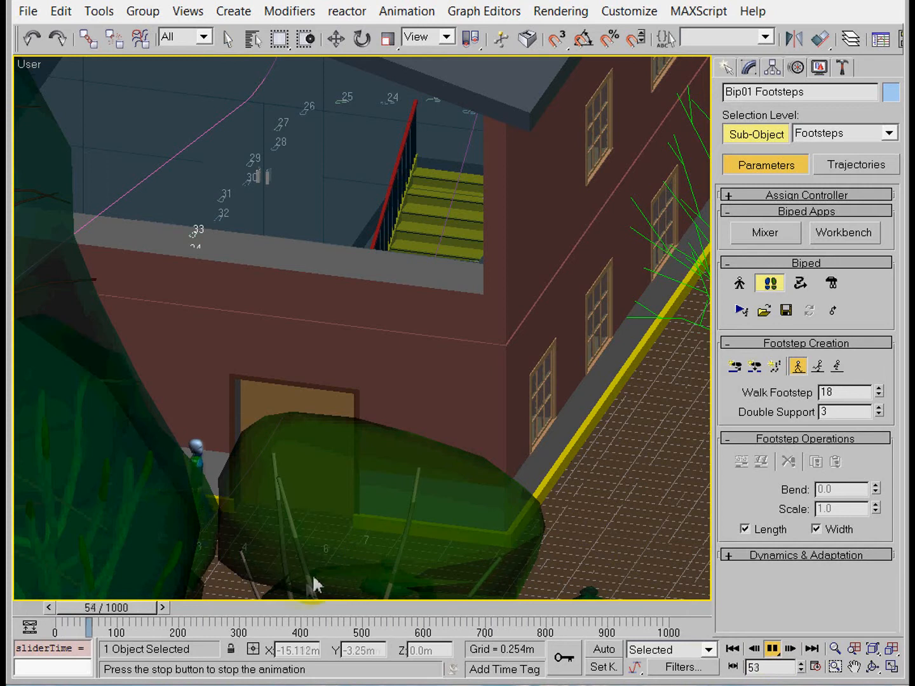
pyautogui.click(130, 620)
pyautogui.moveTo(130, 620); pyautogui.dragTo(295, 654)
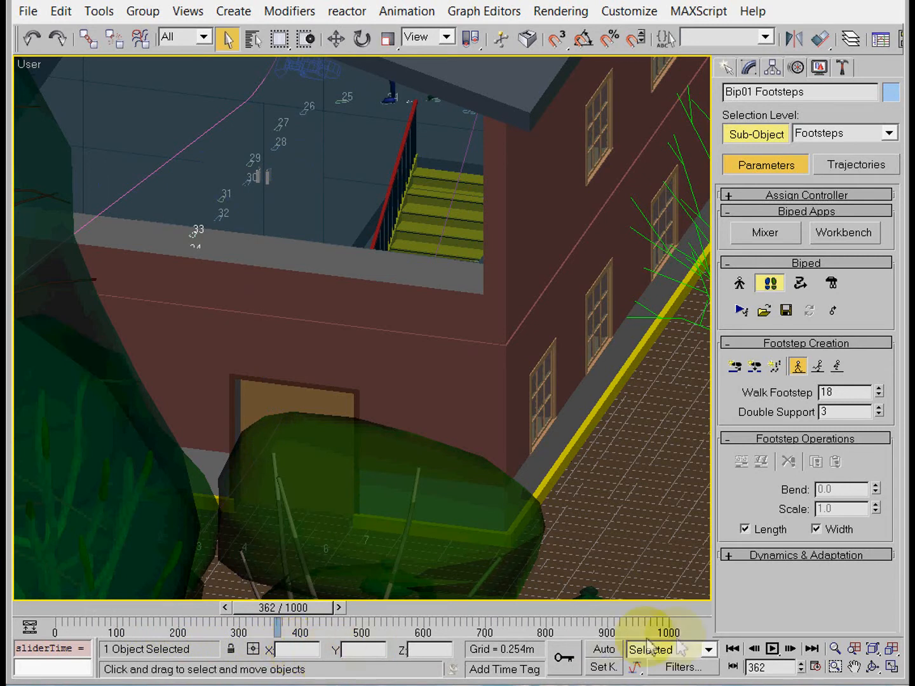
pyautogui.click(772, 649)
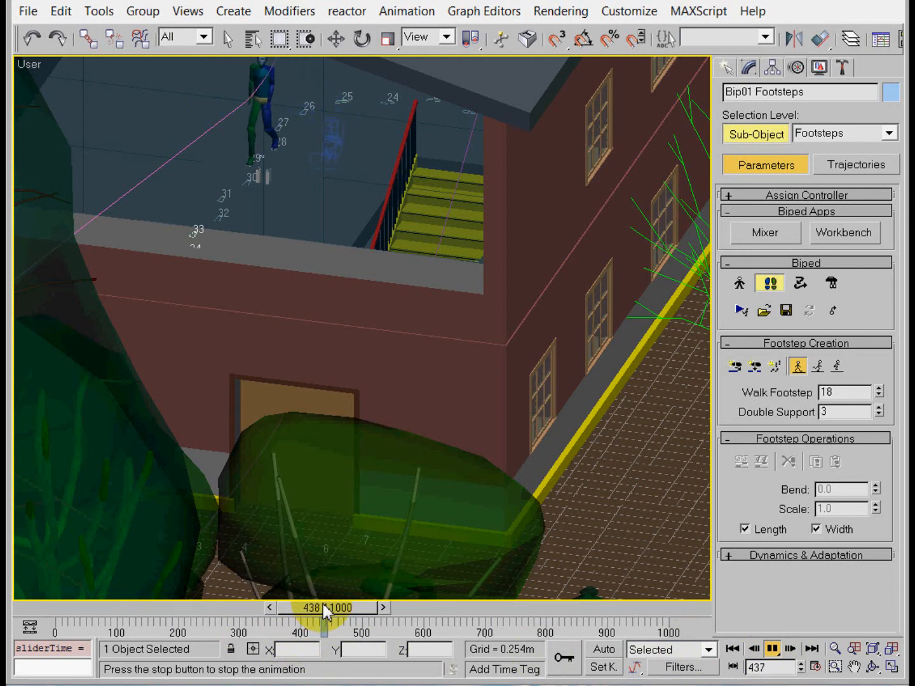
pyautogui.moveTo(326, 611); pyautogui.dragTo(372, 613)
pyautogui.click(893, 664)
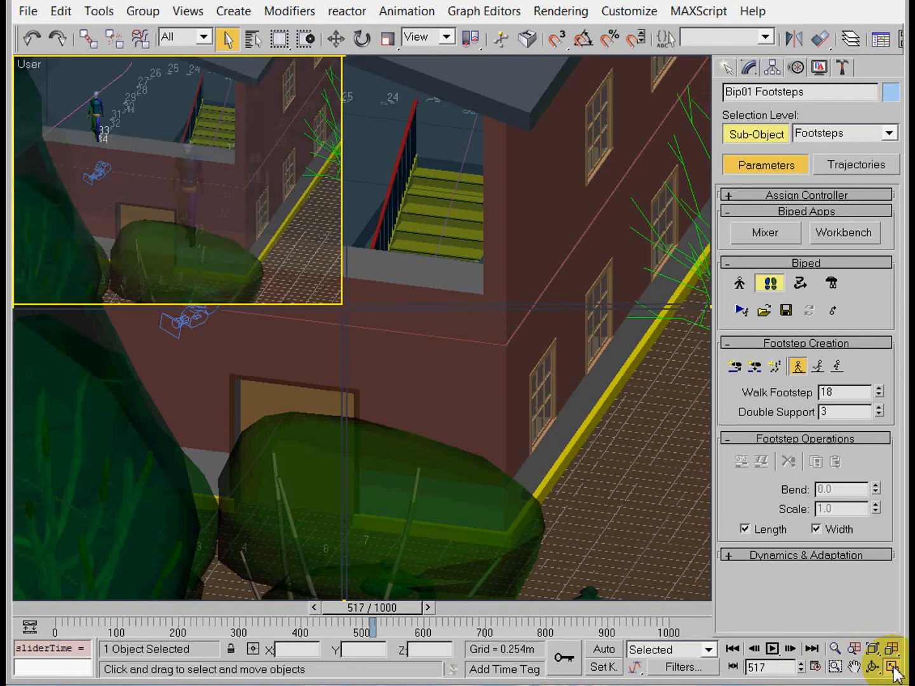